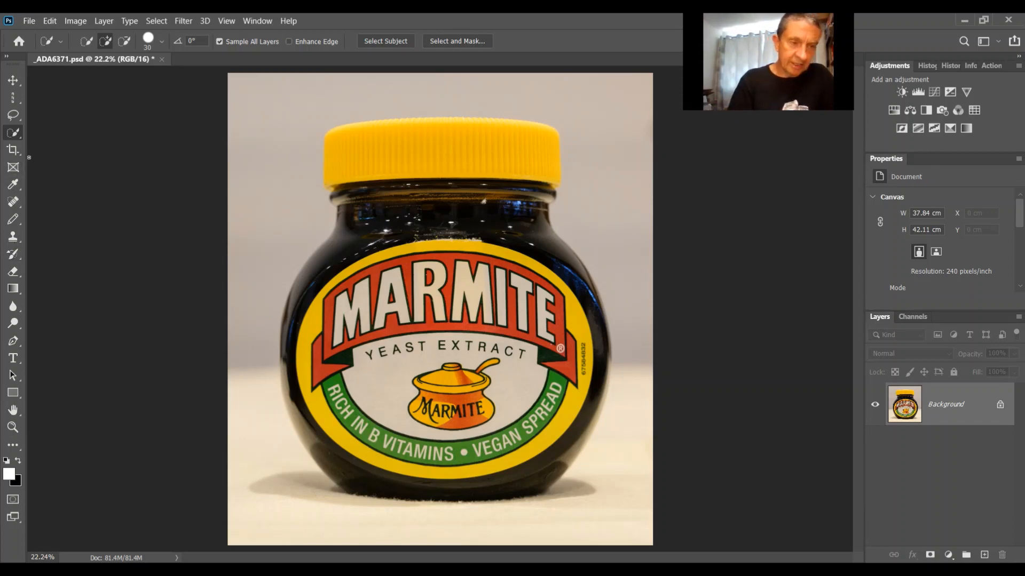
- Quick-select the whole background around the jar, and invert the selection so the jar is selected
{"action": "left_click_drag", "start_coordinate": [277, 228], "coordinate": [258, 107]}
{"action": "mouse_move", "coordinate": [549, 99]}
{"action": "left_mouse_down"}
{"action": "mouse_move", "coordinate": [594, 101]}
{"action": "mouse_move", "coordinate": [613, 510]}
{"action": "left_mouse_up"}
{"action": "mouse_move", "coordinate": [459, 524]}
{"action": "left_mouse_down"}
{"action": "mouse_move", "coordinate": [299, 523]}
{"action": "mouse_move", "coordinate": [245, 373]}
{"action": "mouse_move", "coordinate": [247, 342]}
{"action": "left_mouse_up"}
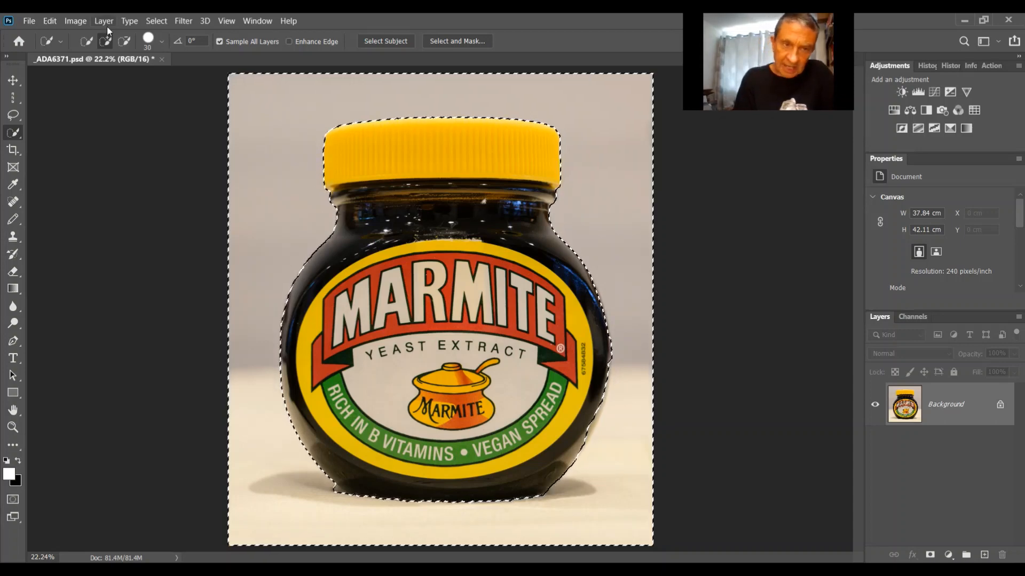
{"action": "left_click", "coordinate": [155, 21]}
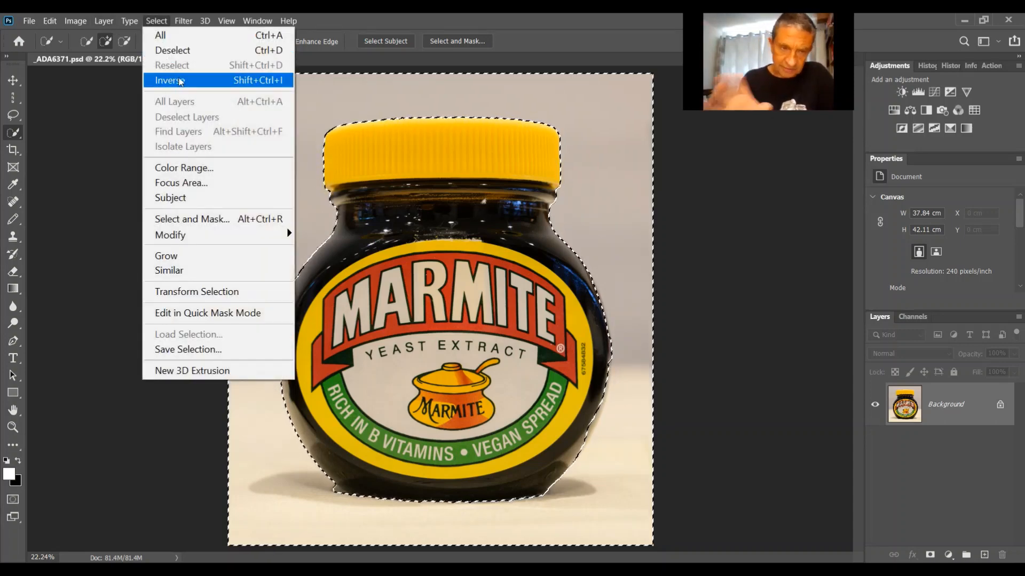
{"action": "left_click", "coordinate": [179, 81]}
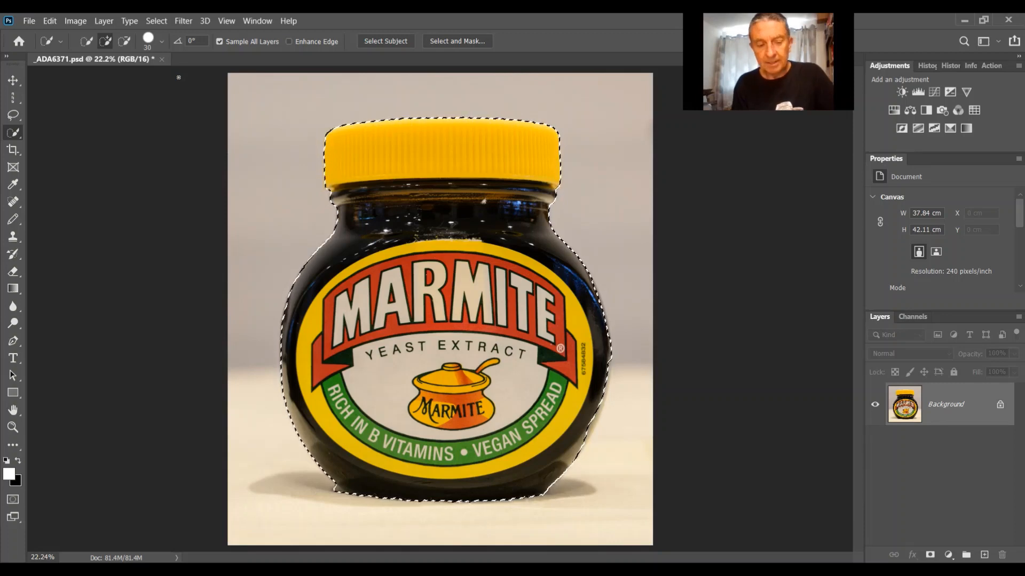
- Enter Quick Mask mode and paint away the mask spill at the jar's lower-left base with a white 70 px Pencil
{"action": "key", "text": "q"}
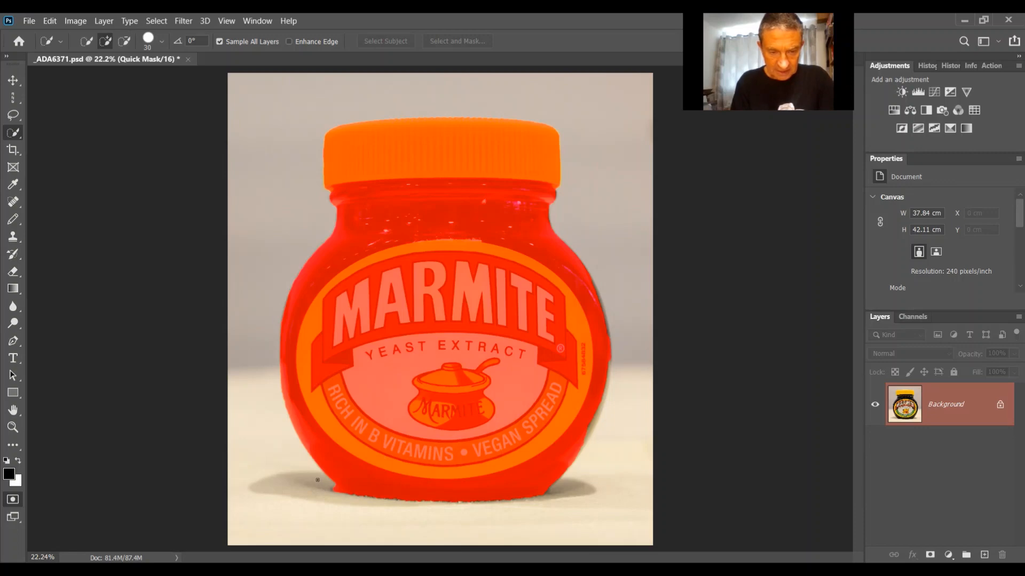
{"action": "key", "text": "z"}
{"action": "left_click_drag", "start_coordinate": [265, 403], "coordinate": [445, 548]}
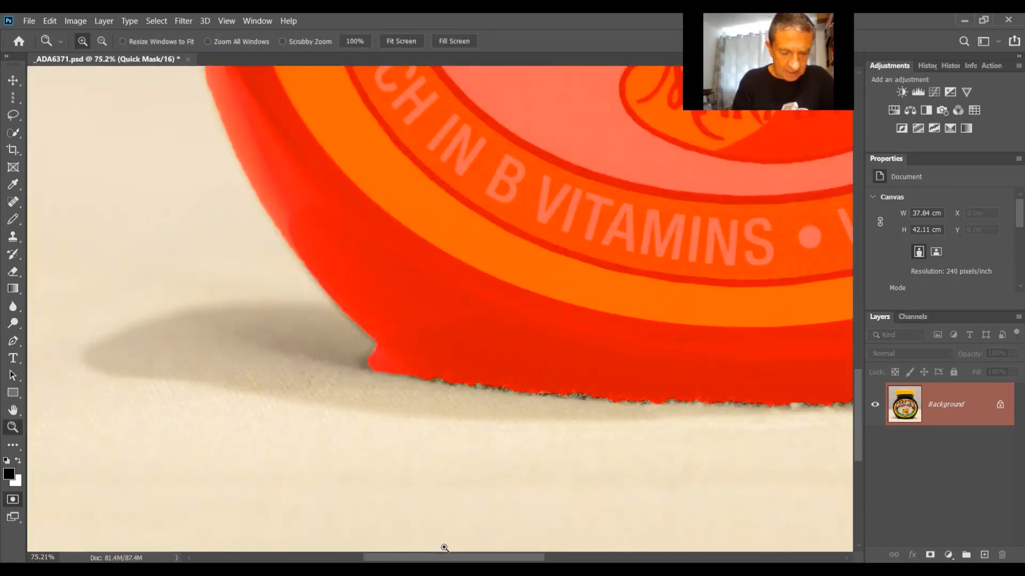
{"action": "key", "text": "b"}
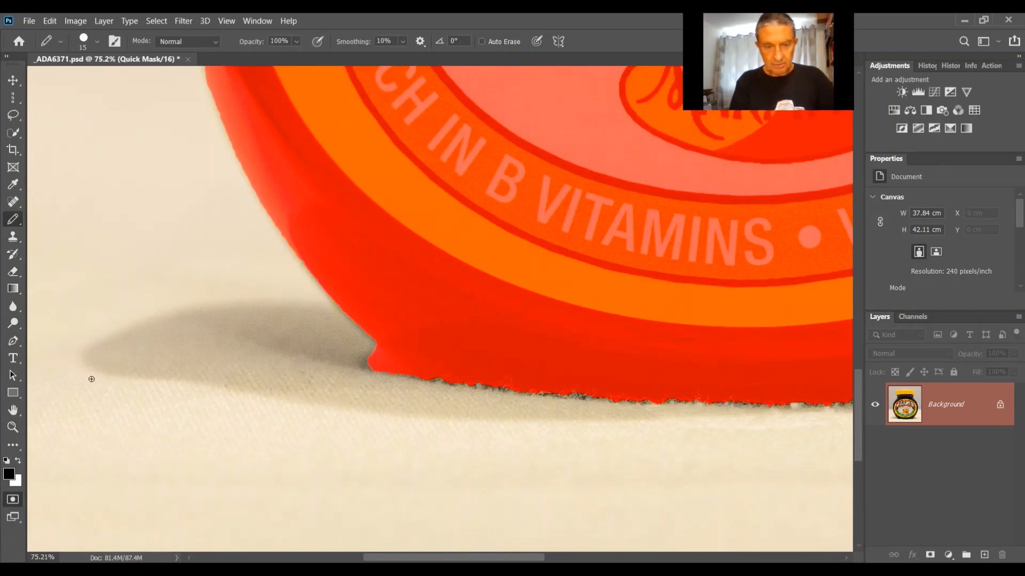
{"action": "key", "text": "bracketright"}
{"action": "key", "text": "bracketright"}
{"action": "key", "text": "bracketright"}
{"action": "key", "text": "bracketright"}
{"action": "key", "text": "bracketright"}
{"action": "key", "text": "bracketright"}
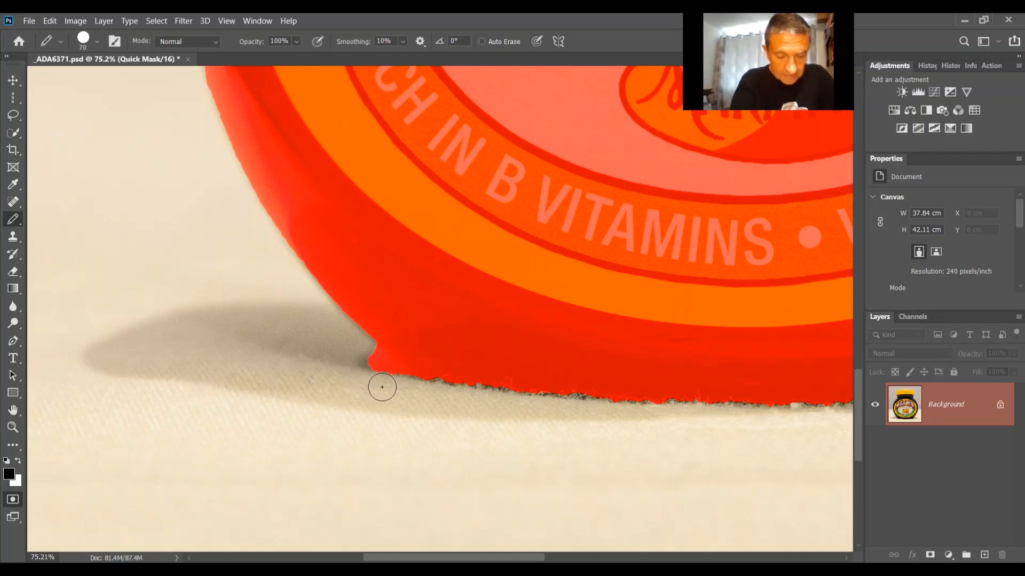
{"action": "key", "text": "x"}
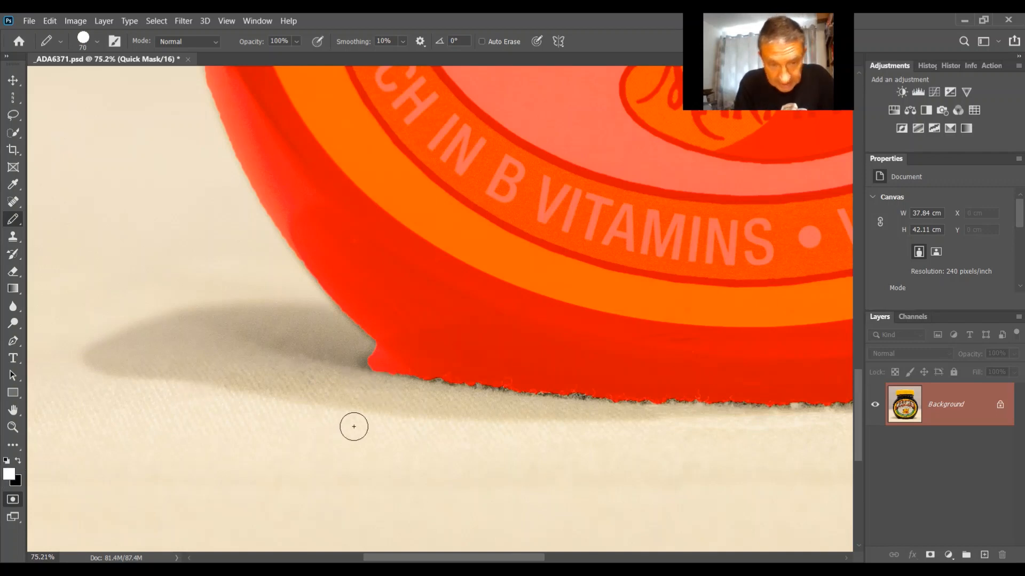
{"action": "left_click_drag", "start_coordinate": [351, 357], "coordinate": [421, 391]}
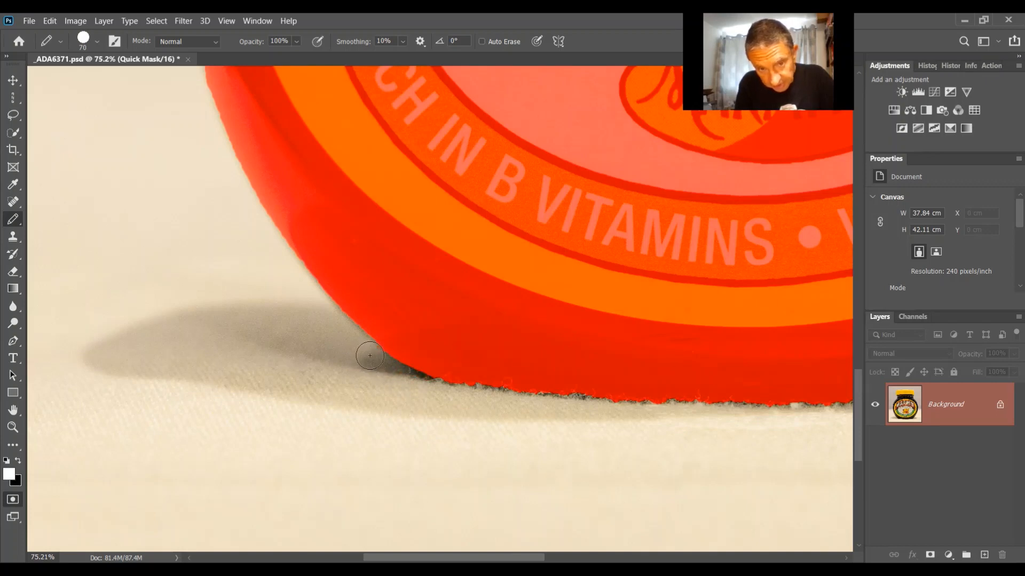
{"action": "left_click_drag", "start_coordinate": [369, 355], "coordinate": [431, 389]}
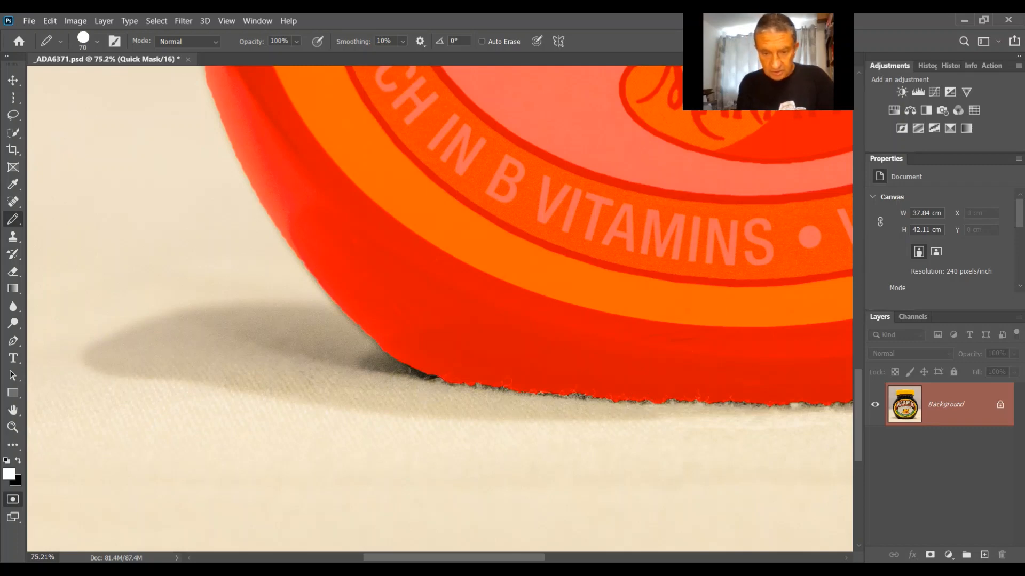
- Smooth the ragged mask edge along the bottom of the jar by painting white from the left base corner to the right
{"action": "left_click_drag", "start_coordinate": [456, 559], "coordinate": [525, 558]}
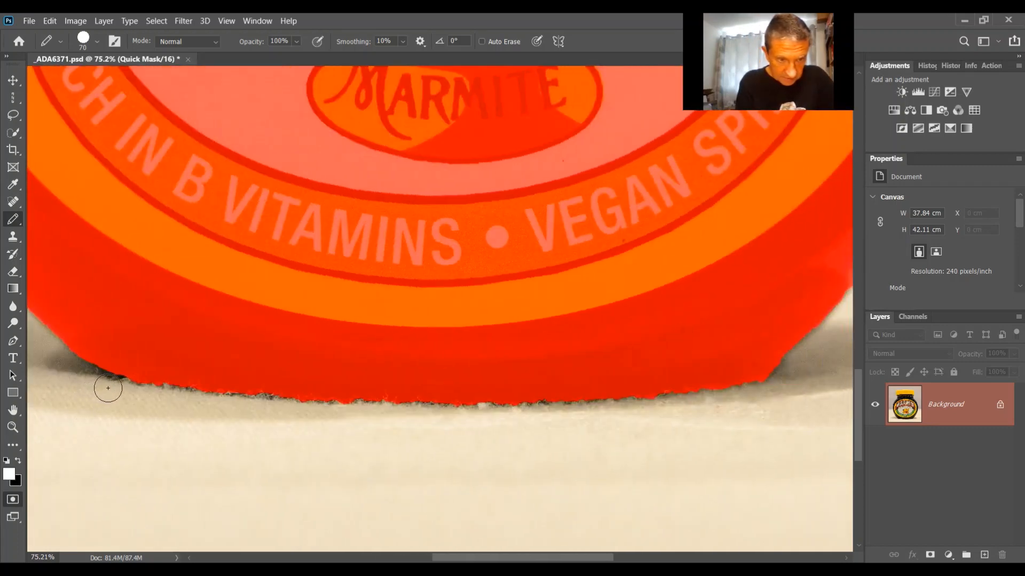
{"action": "mouse_move", "coordinate": [108, 388]}
{"action": "left_mouse_down"}
{"action": "mouse_move", "coordinate": [350, 415]}
{"action": "mouse_move", "coordinate": [507, 418]}
{"action": "mouse_move", "coordinate": [693, 396]}
{"action": "left_mouse_up"}
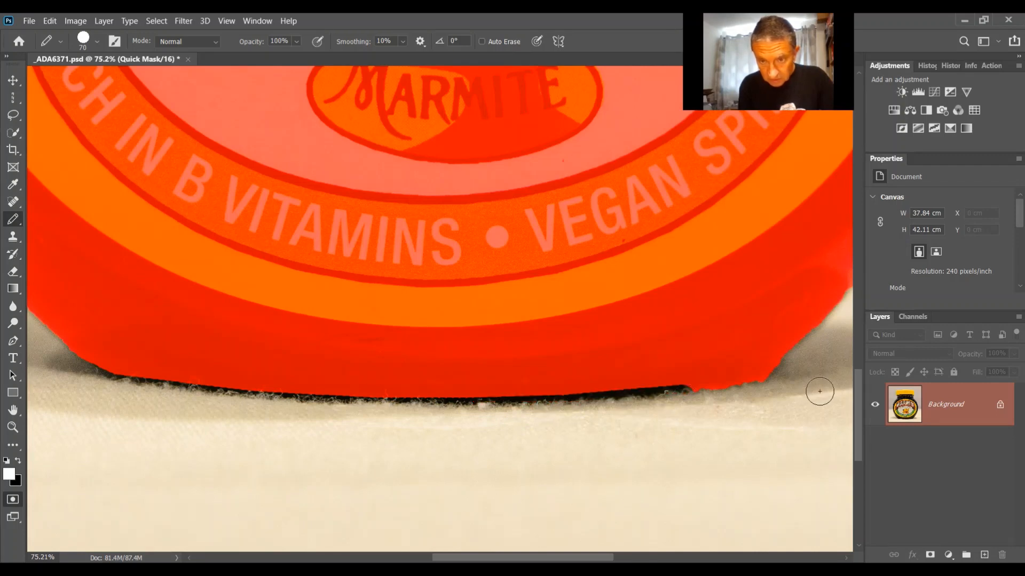
{"action": "left_click", "coordinate": [778, 388], "text": "shift"}
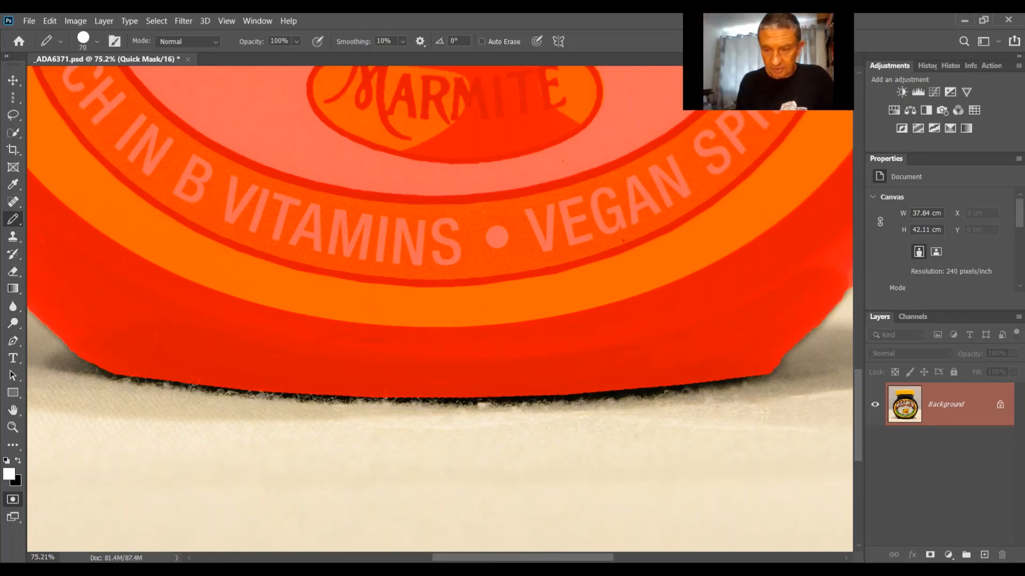
- Paint black along the jar's lower-right side to fill the gaps in the mask up to the glass edge
{"action": "left_click_drag", "start_coordinate": [453, 558], "coordinate": [562, 559]}
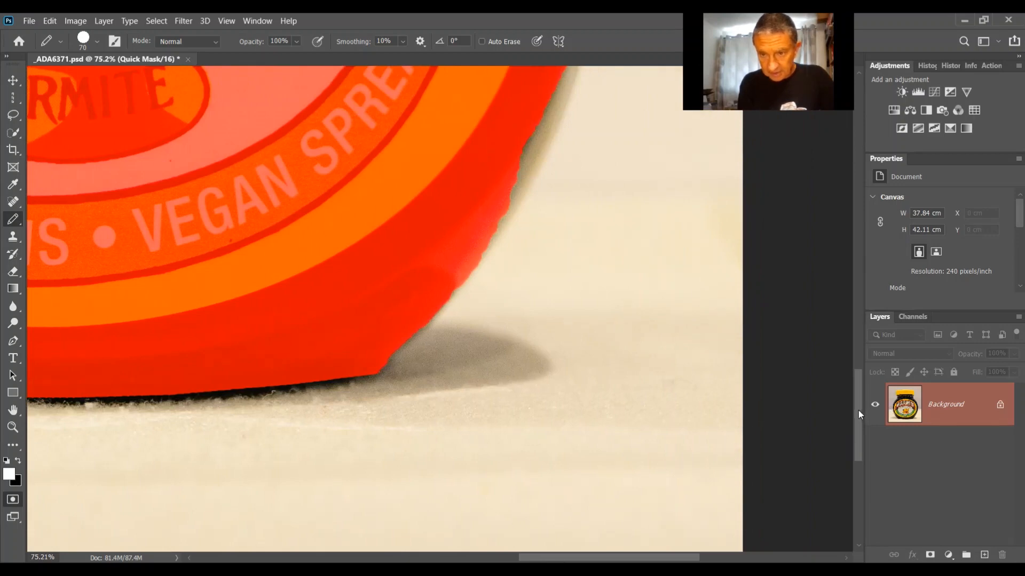
{"action": "left_click_drag", "start_coordinate": [858, 410], "coordinate": [859, 367]}
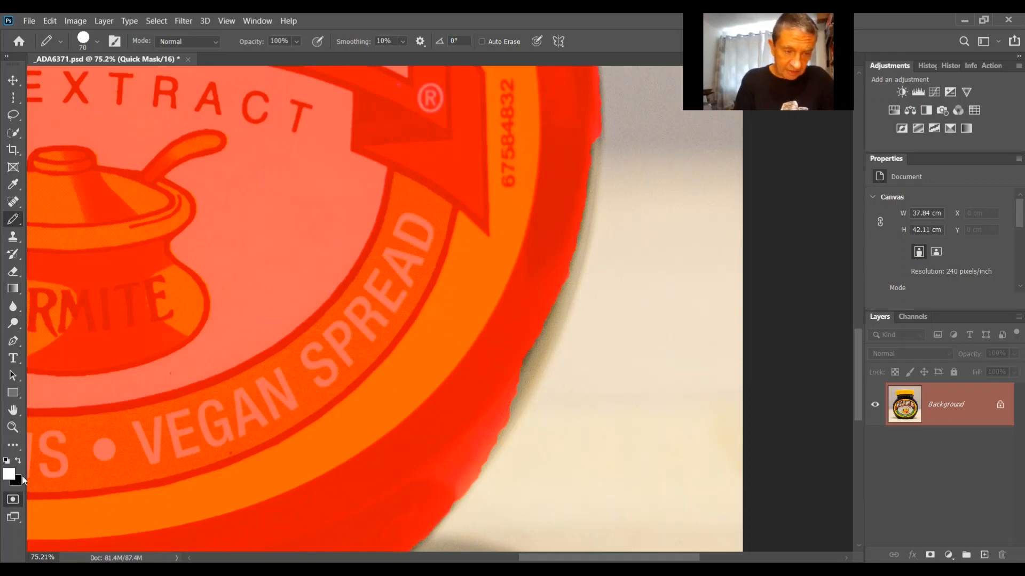
{"action": "key", "text": "x"}
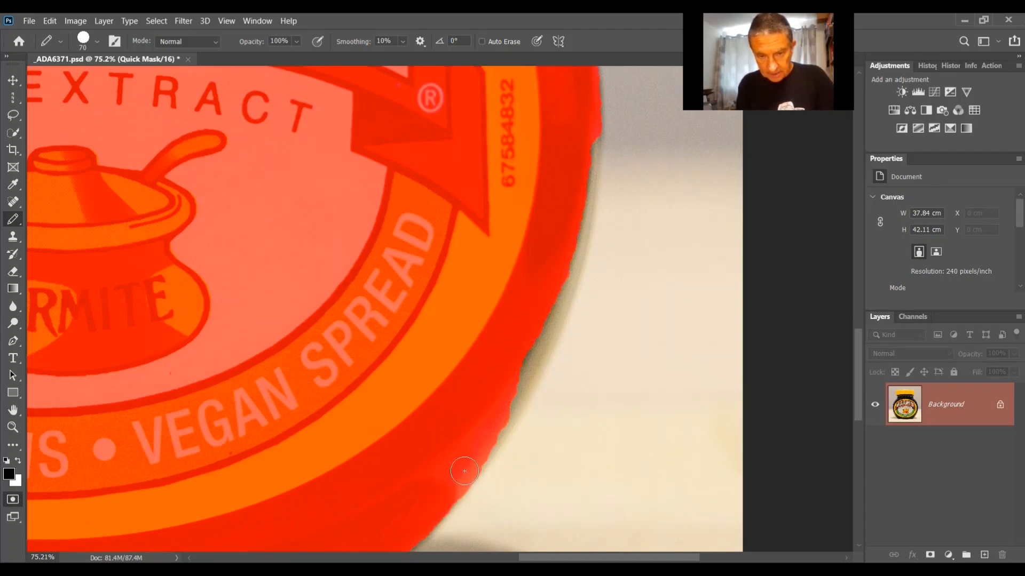
{"action": "left_click_drag", "start_coordinate": [506, 414], "coordinate": [534, 358]}
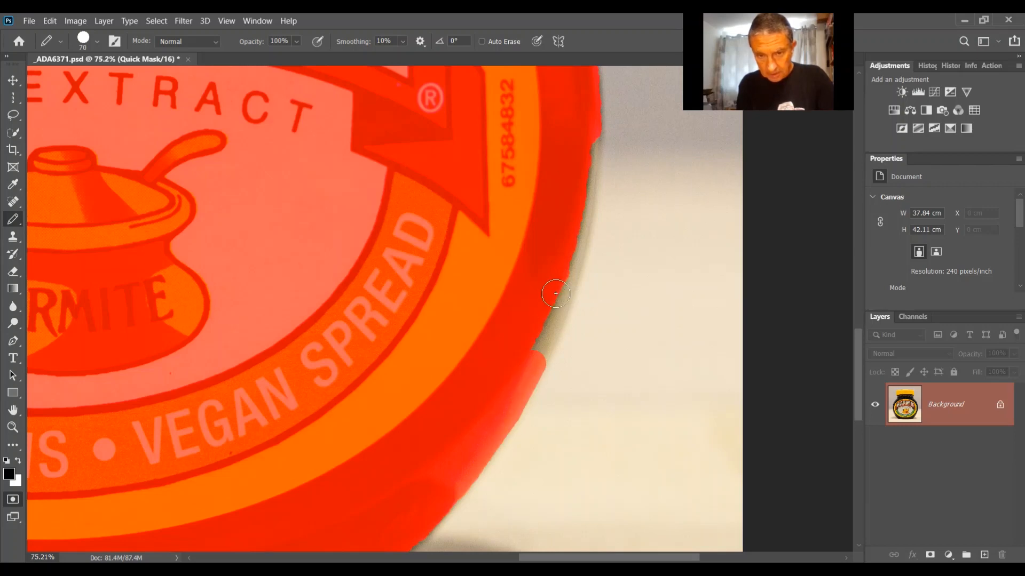
{"action": "left_click", "coordinate": [563, 290], "text": "shift"}
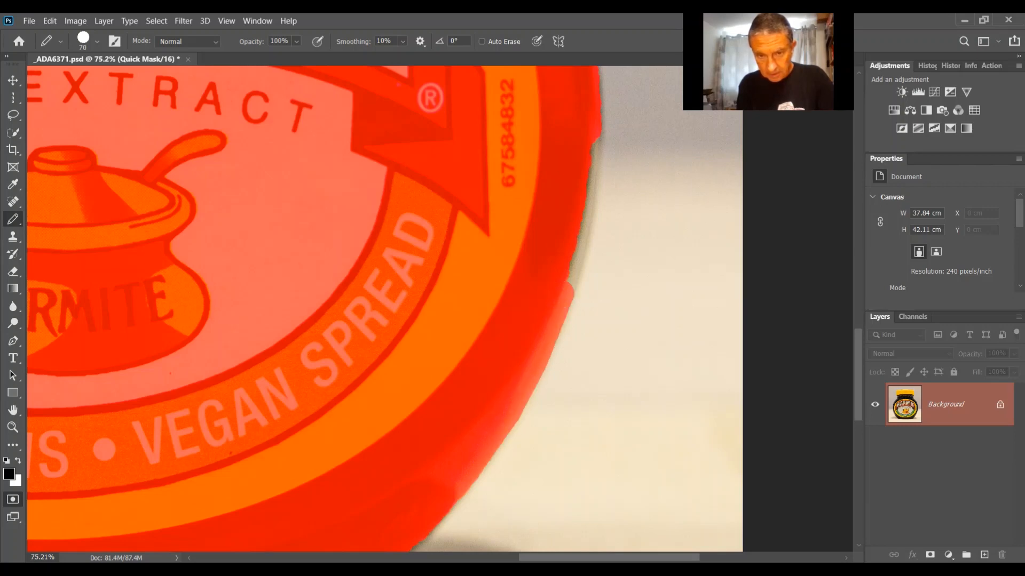
{"action": "left_click", "coordinate": [578, 226], "text": "shift"}
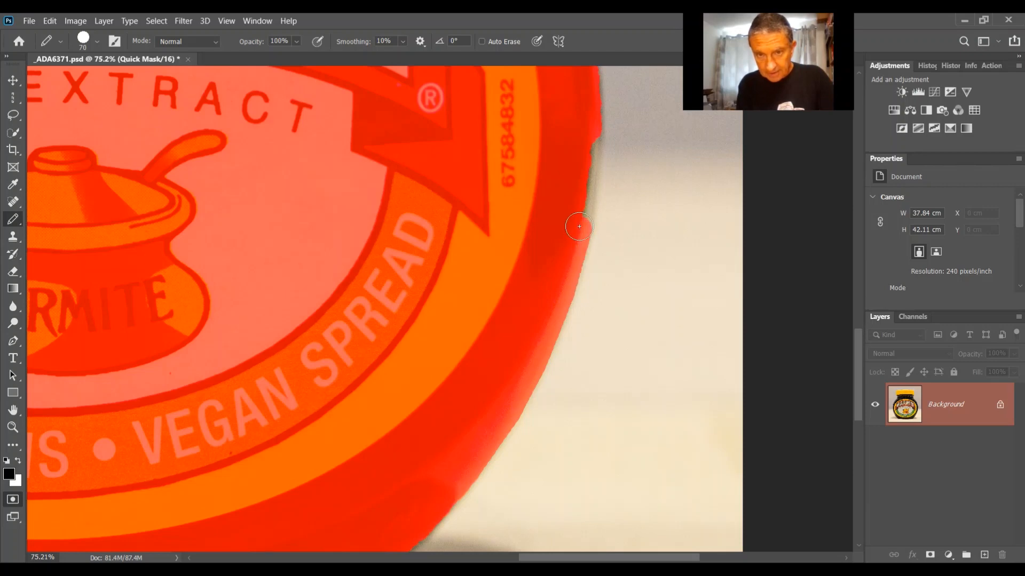
{"action": "left_click", "coordinate": [585, 136], "text": "shift"}
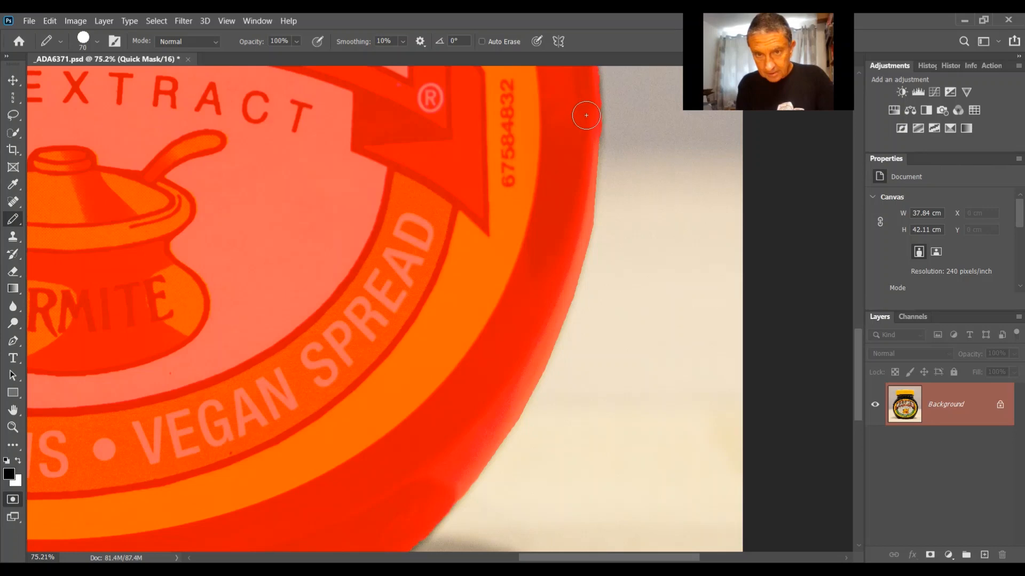
{"action": "left_click", "coordinate": [586, 115], "text": "shift"}
- Turn the Quick Mask back into a selection and copy the selected jar to a new layer
{"action": "key", "text": "ctrl+0"}
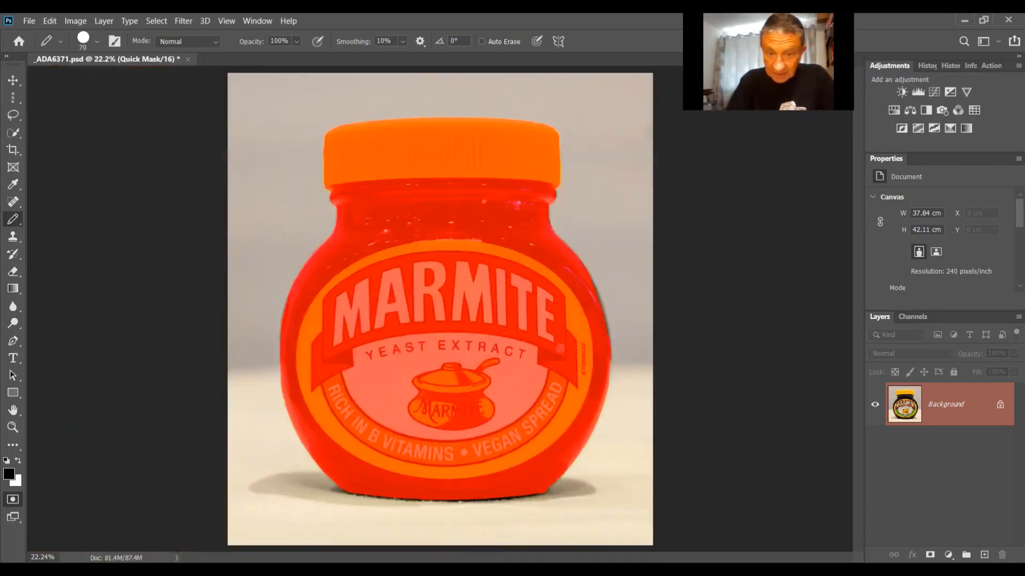
{"action": "key", "text": "q"}
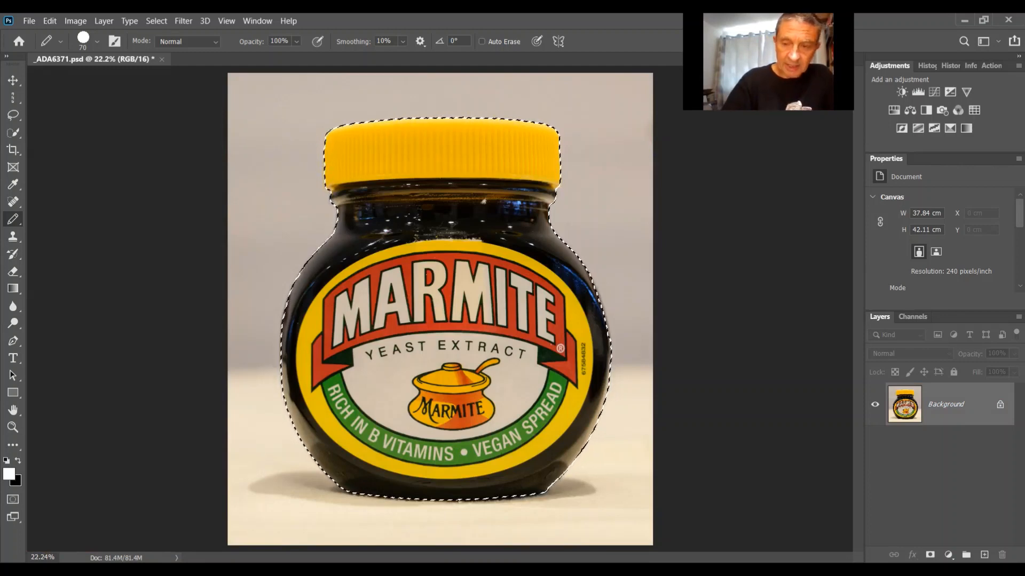
{"action": "key", "text": "ctrl+j"}
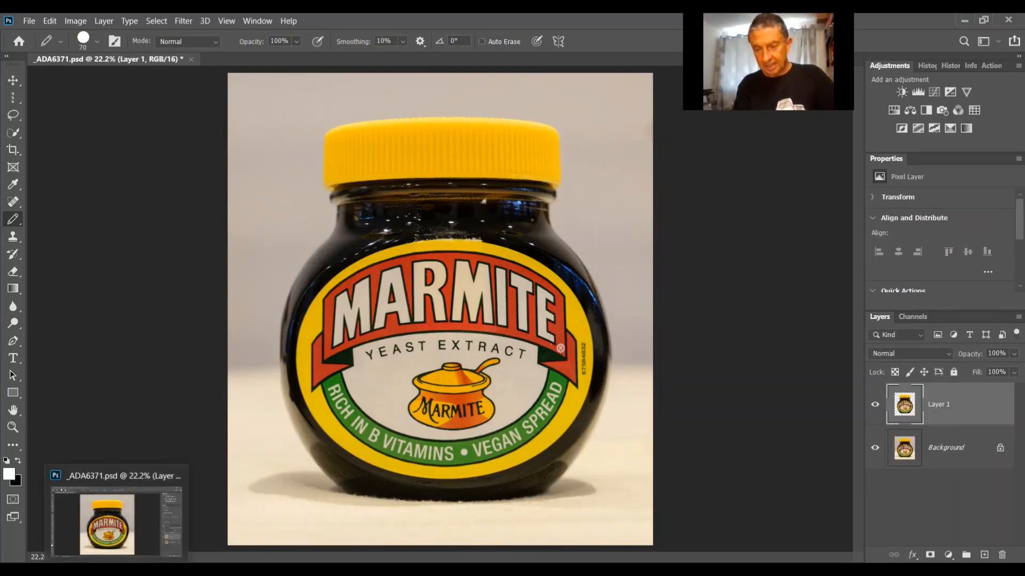
- Hide the Background layer to inspect the jar cut-out, make Background the active layer and show it again
{"action": "left_click", "coordinate": [875, 448]}
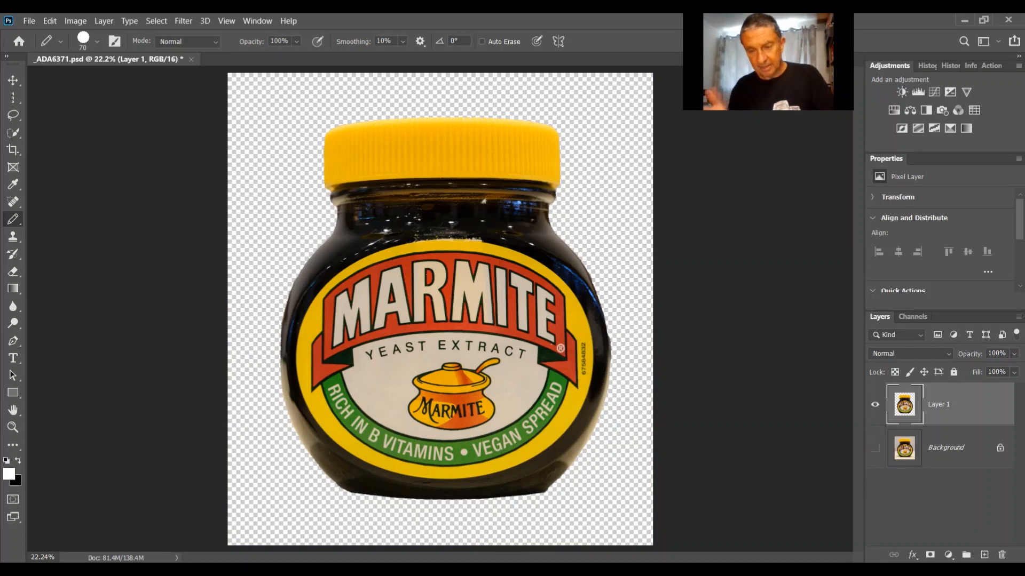
{"action": "left_click", "coordinate": [957, 458]}
{"action": "left_click", "coordinate": [875, 449]}
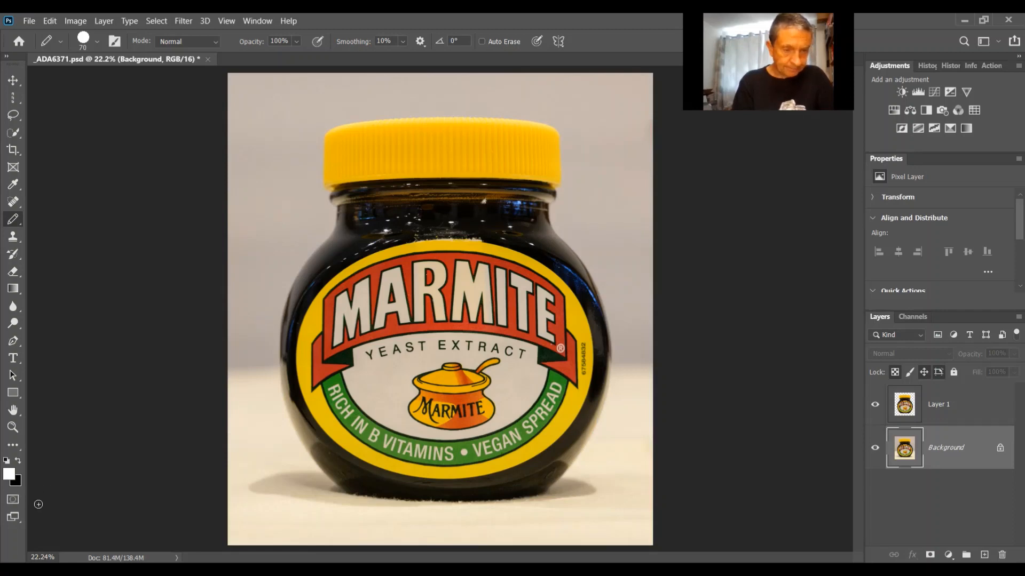
- With white as the background colour, enlarge the canvas to 200 percent width and height, anchored at its top-left corner
{"action": "key", "text": "x"}
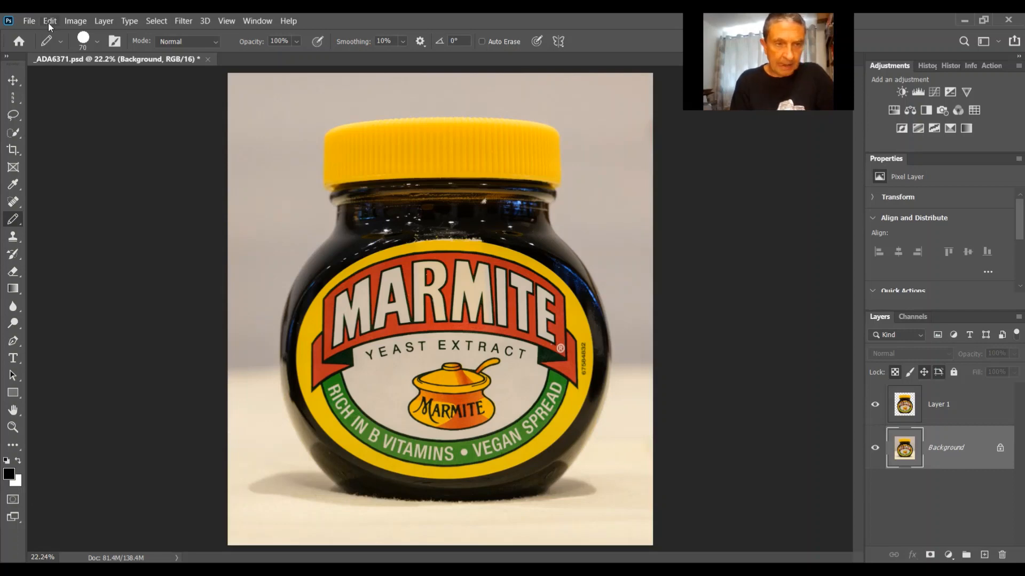
{"action": "left_click", "coordinate": [75, 21]}
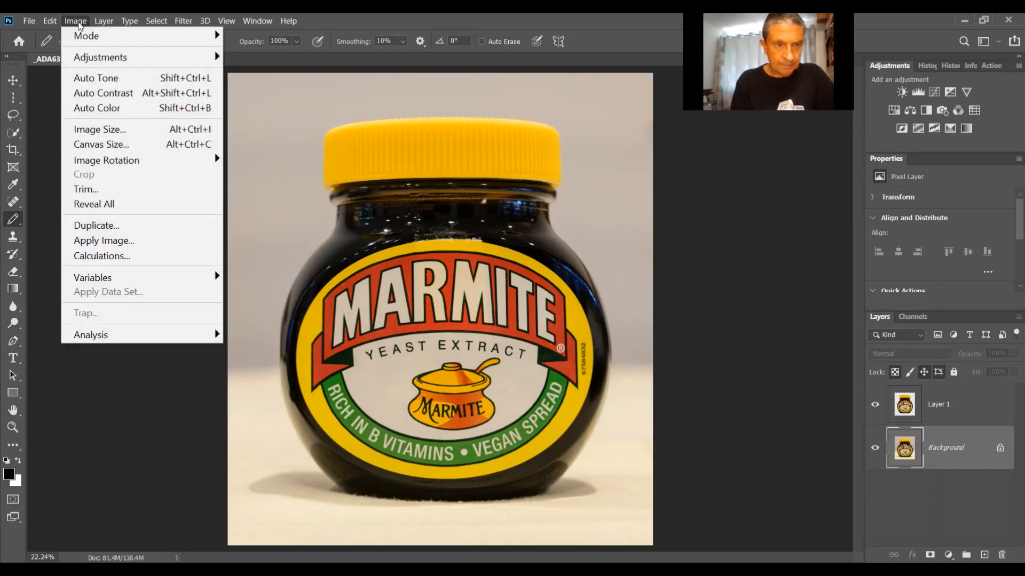
{"action": "left_click", "coordinate": [118, 147]}
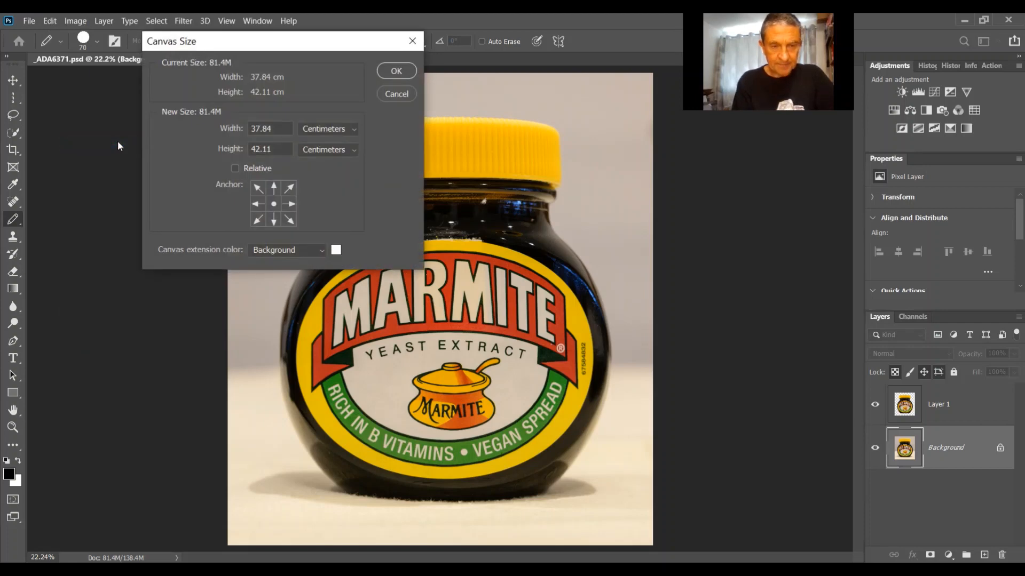
{"action": "left_click", "coordinate": [257, 189]}
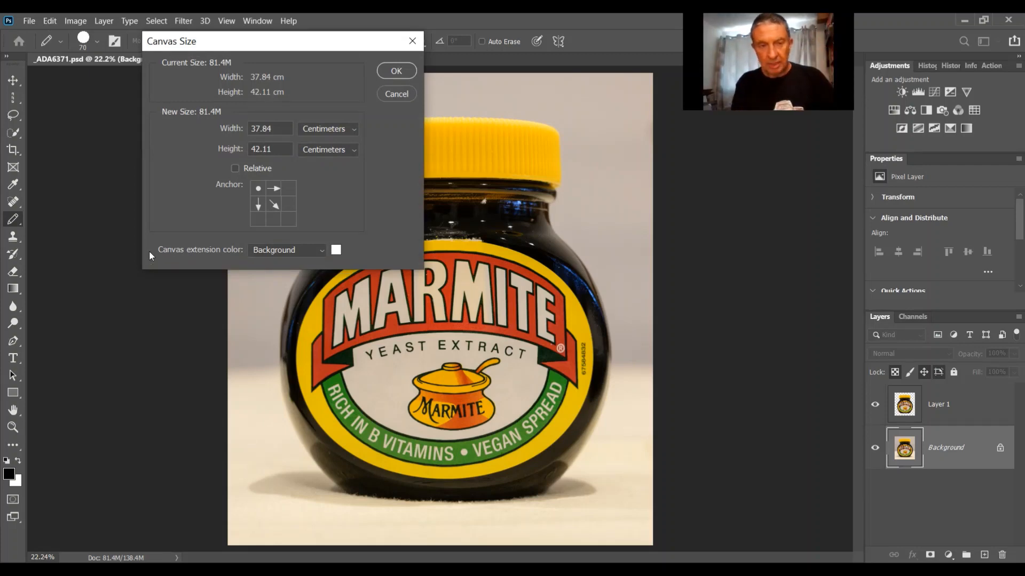
{"action": "left_click", "coordinate": [338, 131]}
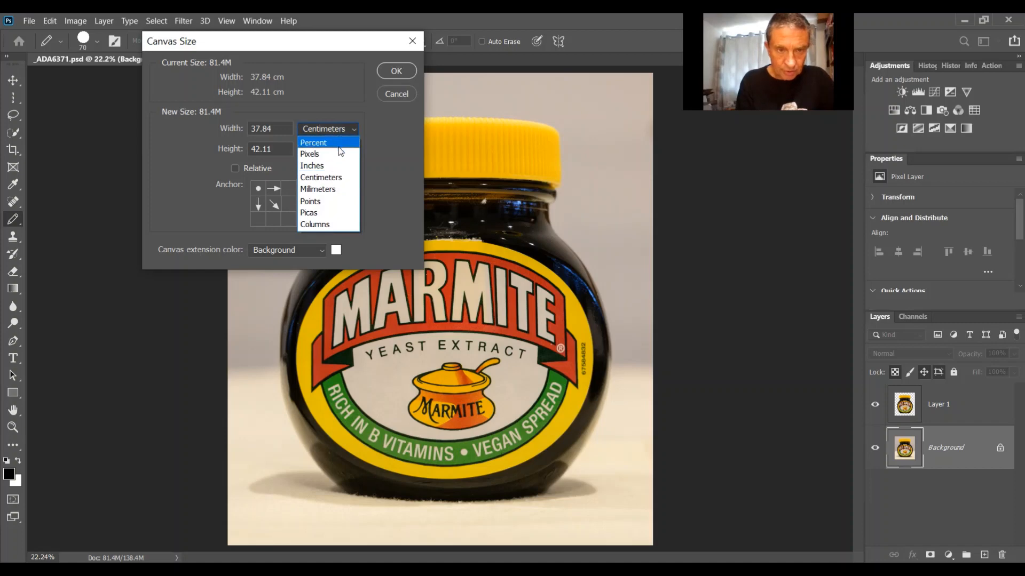
{"action": "left_click", "coordinate": [337, 144]}
{"action": "left_click_drag", "start_coordinate": [280, 128], "coordinate": [199, 131]}
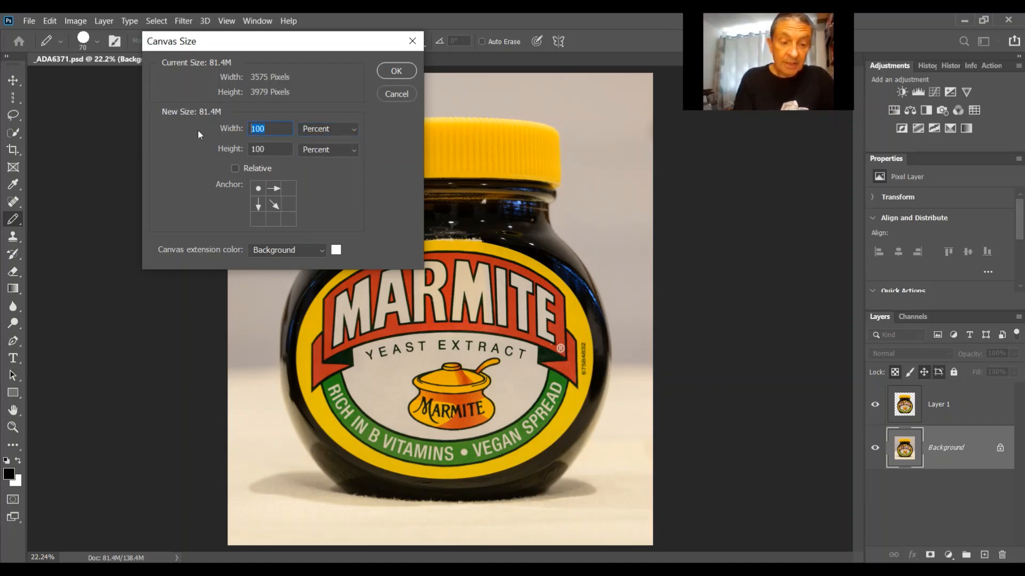
{"action": "type", "text": "200"}
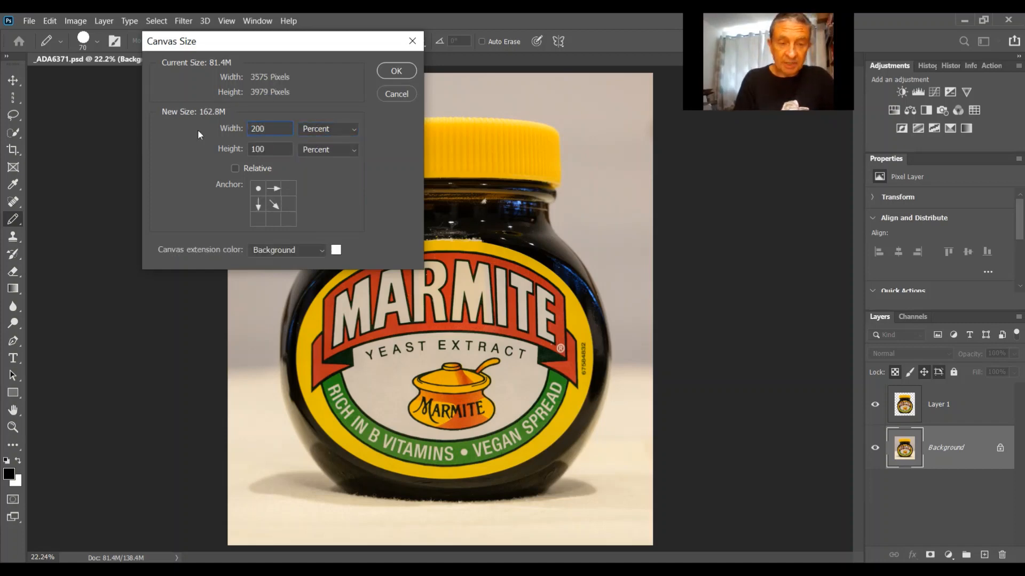
{"action": "double_click", "coordinate": [273, 150]}
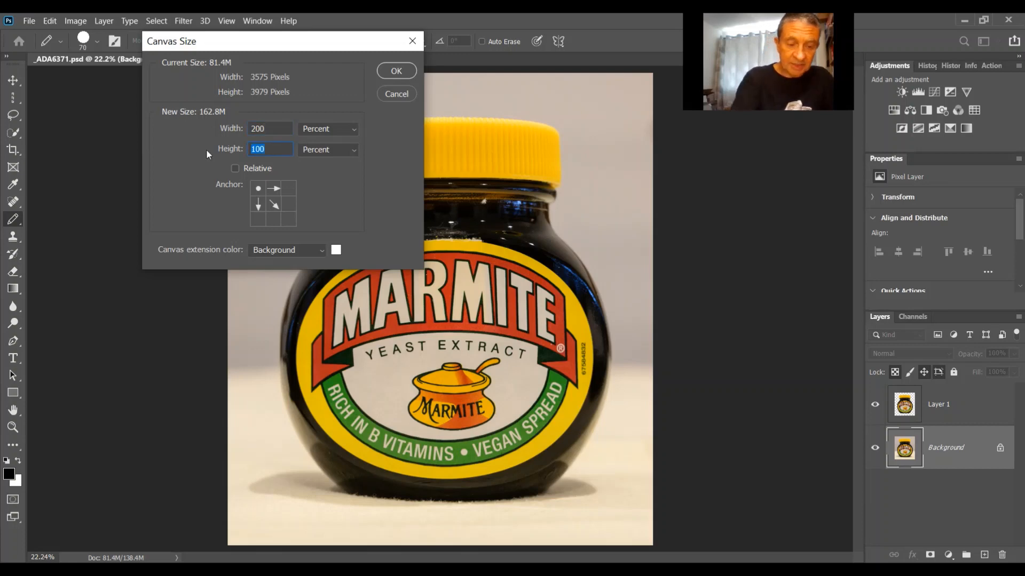
{"action": "type", "text": "20"}
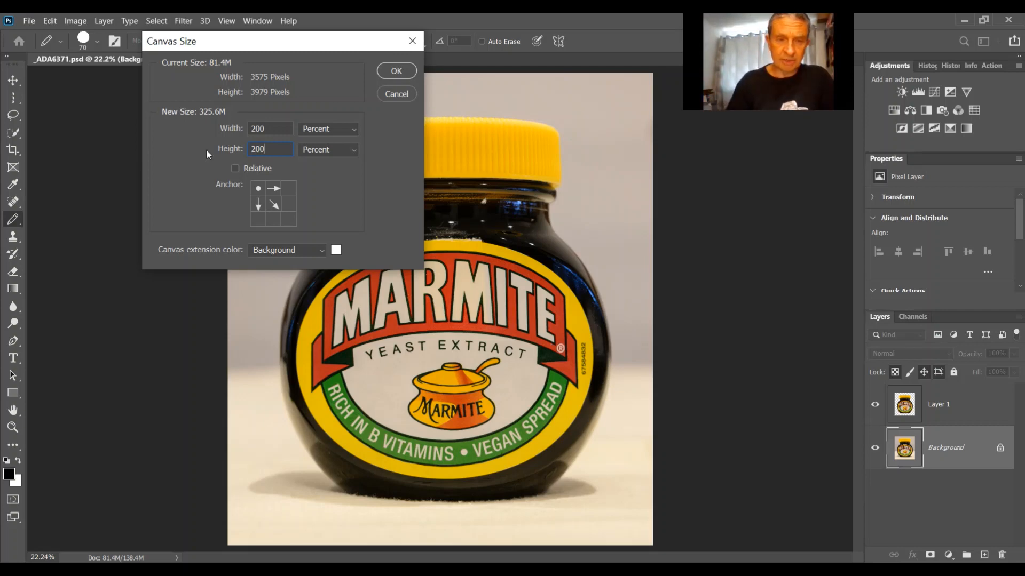
{"action": "left_click", "coordinate": [397, 71]}
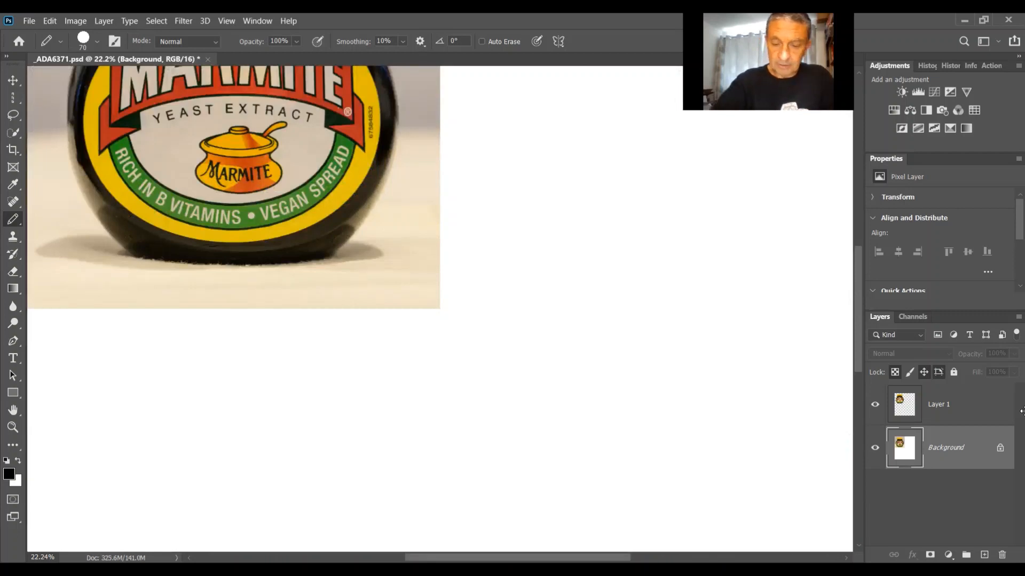
- Hide the Background layer and make the jar cut-out on Layer 1 the active layer
{"action": "key", "text": "ctrl+0"}
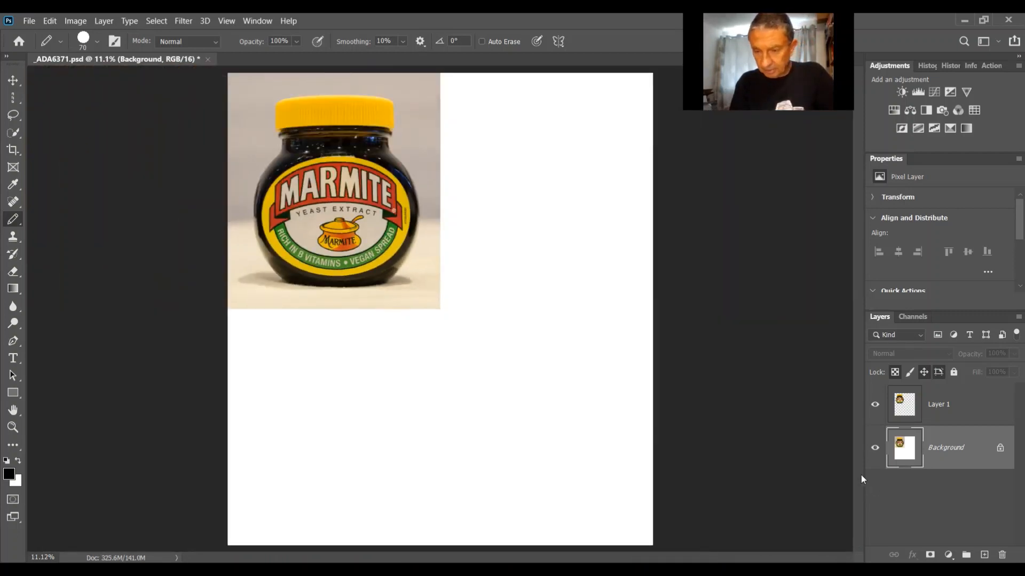
{"action": "left_click", "coordinate": [875, 448]}
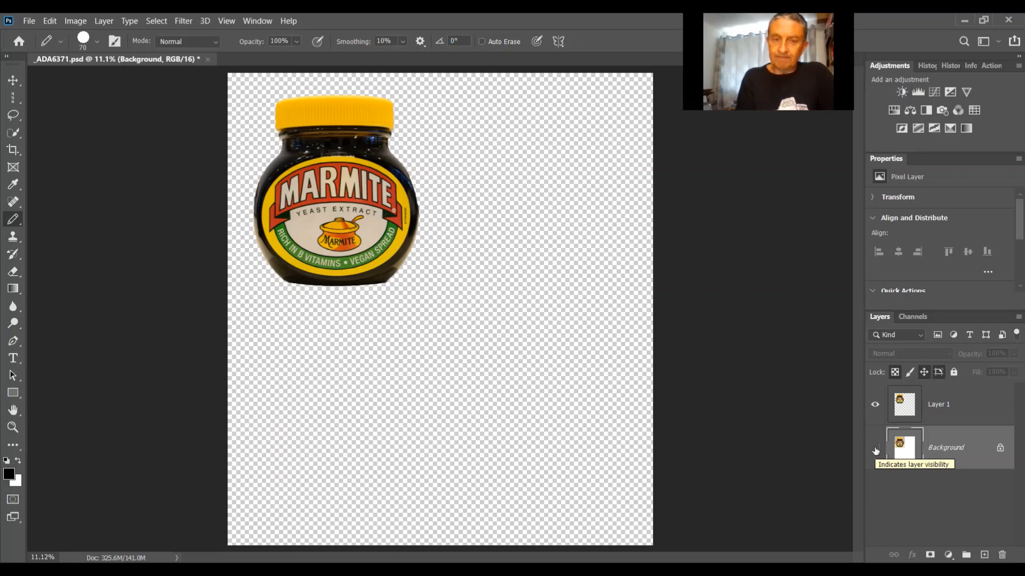
{"action": "left_click", "coordinate": [938, 405]}
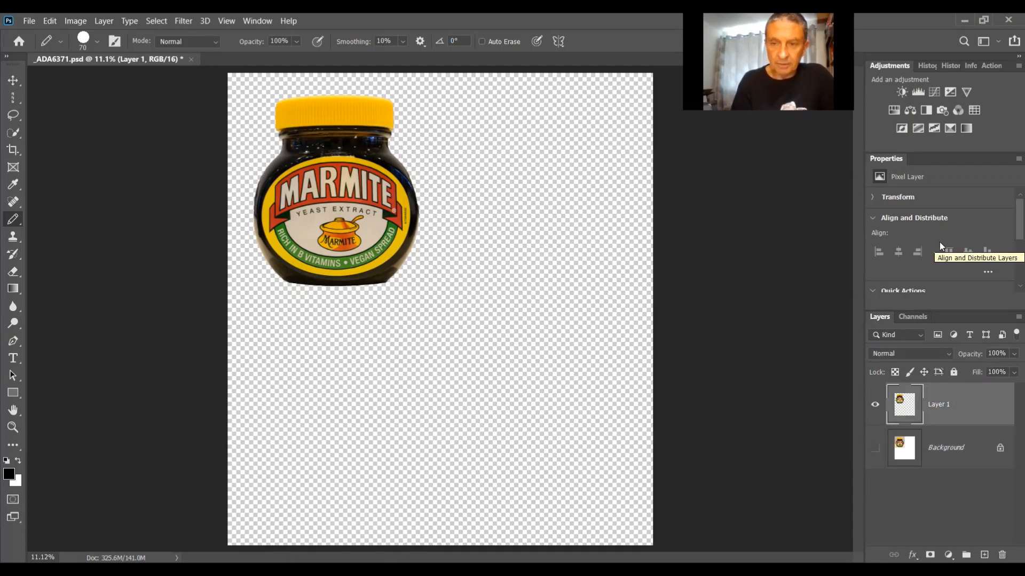
- Posterize the jar with an adjustment layer set to 3 levels and merge it down into Layer 1
{"action": "left_click", "coordinate": [917, 128]}
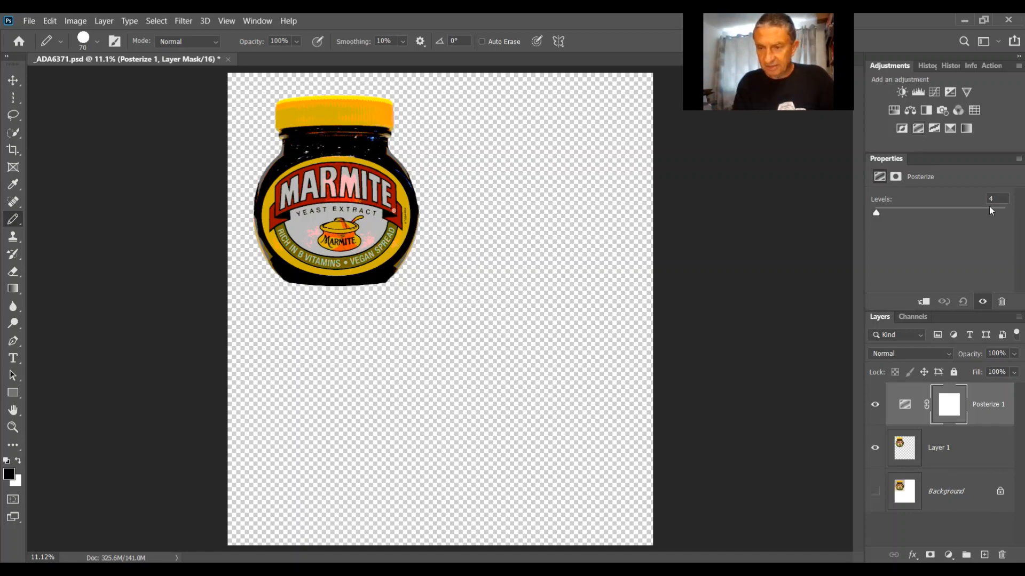
{"action": "mouse_move", "coordinate": [879, 216]}
{"action": "left_mouse_down"}
{"action": "mouse_move", "coordinate": [960, 217]}
{"action": "mouse_move", "coordinate": [863, 212]}
{"action": "left_mouse_up"}
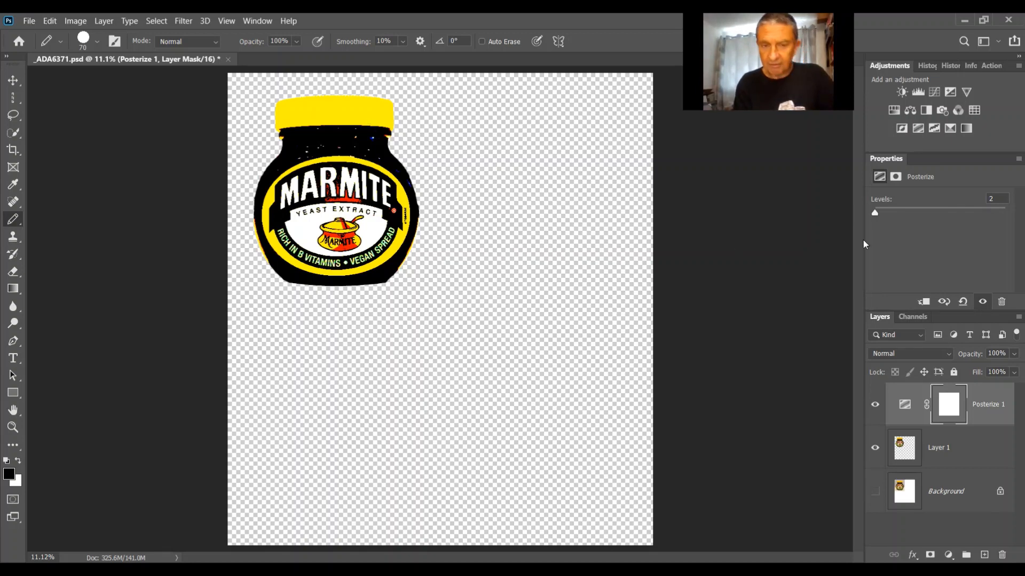
{"action": "left_click", "coordinate": [992, 199]}
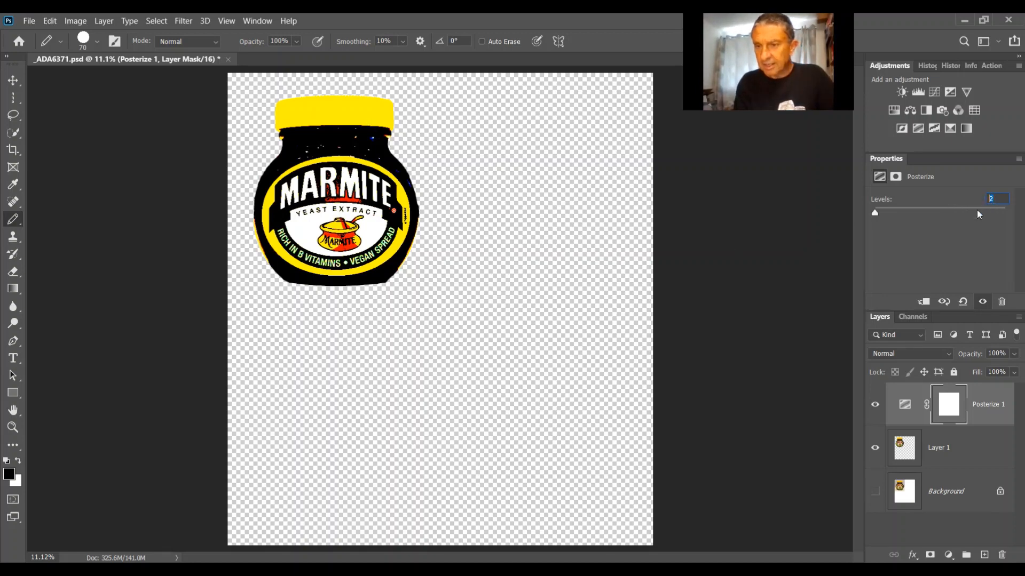
{"action": "type", "text": "3"}
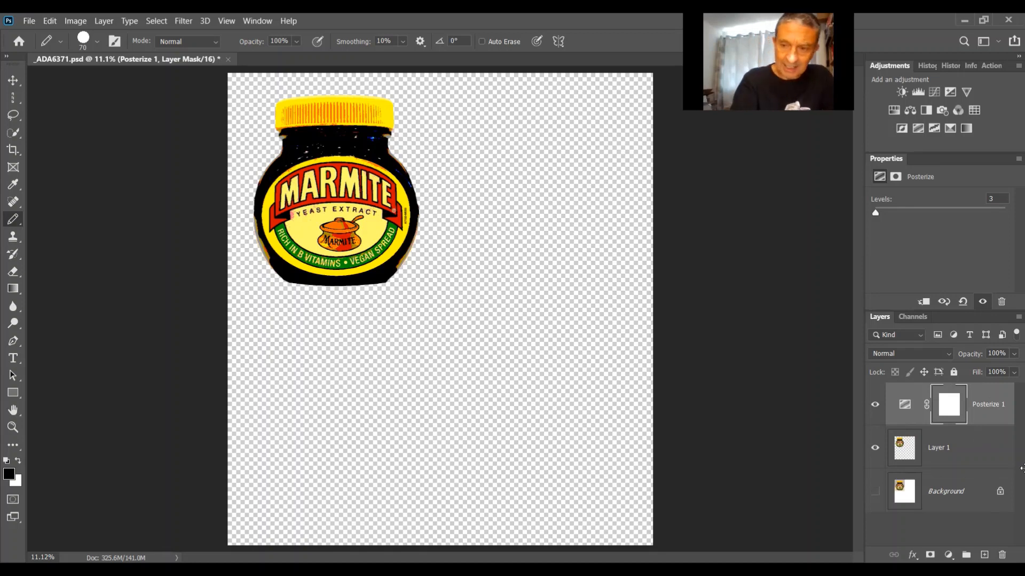
{"action": "key", "text": "Delete"}
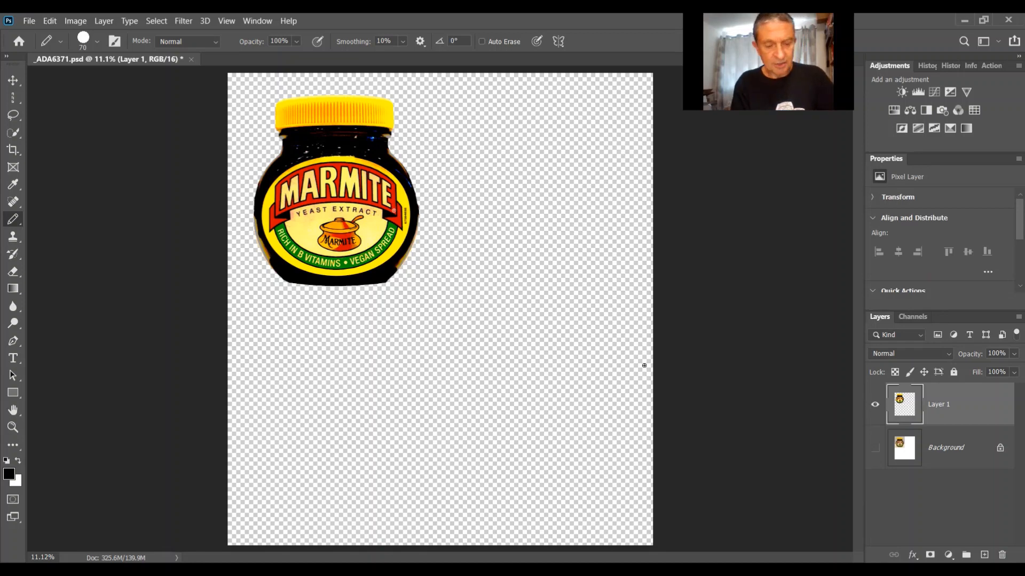
- Quick-select the cream MARMITE lettering, the cream centre of the label around the pot, and the highlight on the jar's lower-right glass edge
{"action": "key", "text": "z"}
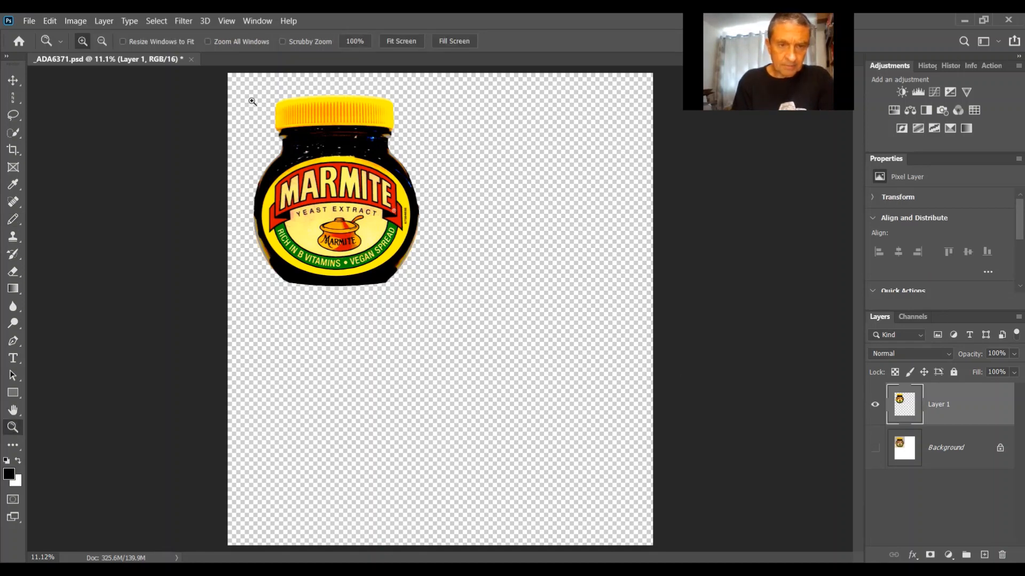
{"action": "left_click_drag", "start_coordinate": [252, 101], "coordinate": [459, 285]}
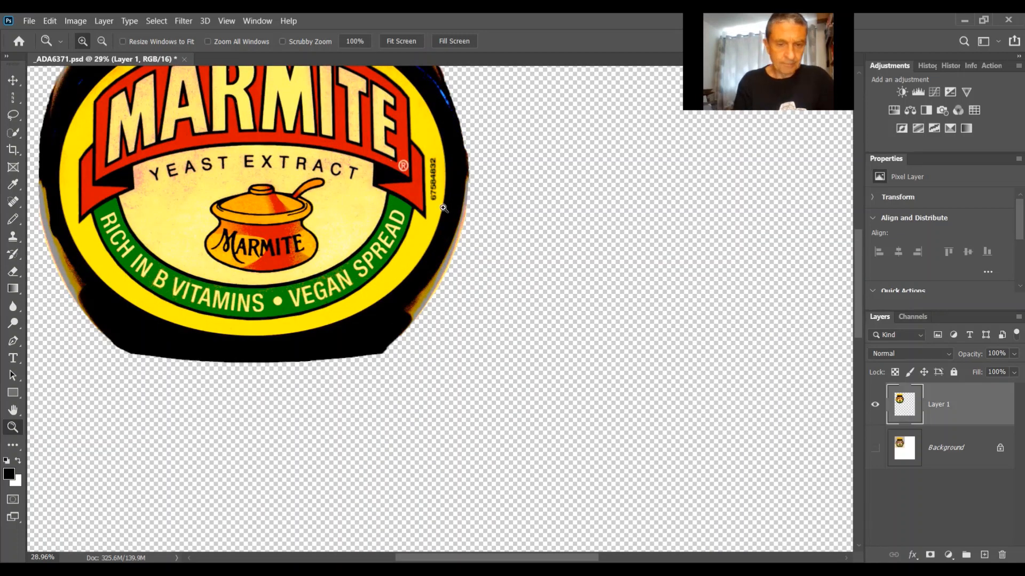
{"action": "left_click_drag", "start_coordinate": [437, 222], "coordinate": [611, 408]}
{"action": "key", "text": "ctrl+minus"}
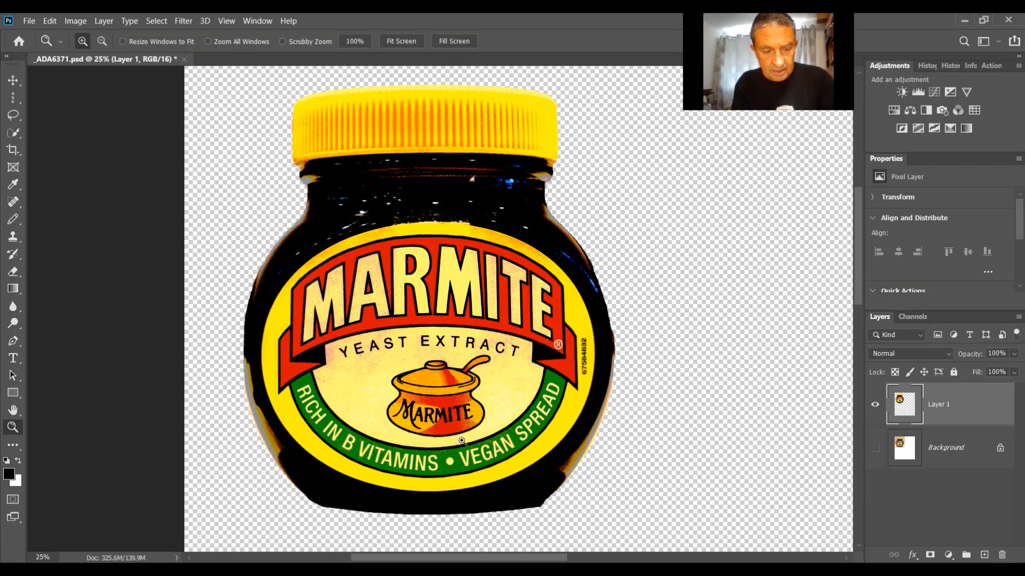
{"action": "key", "text": "w"}
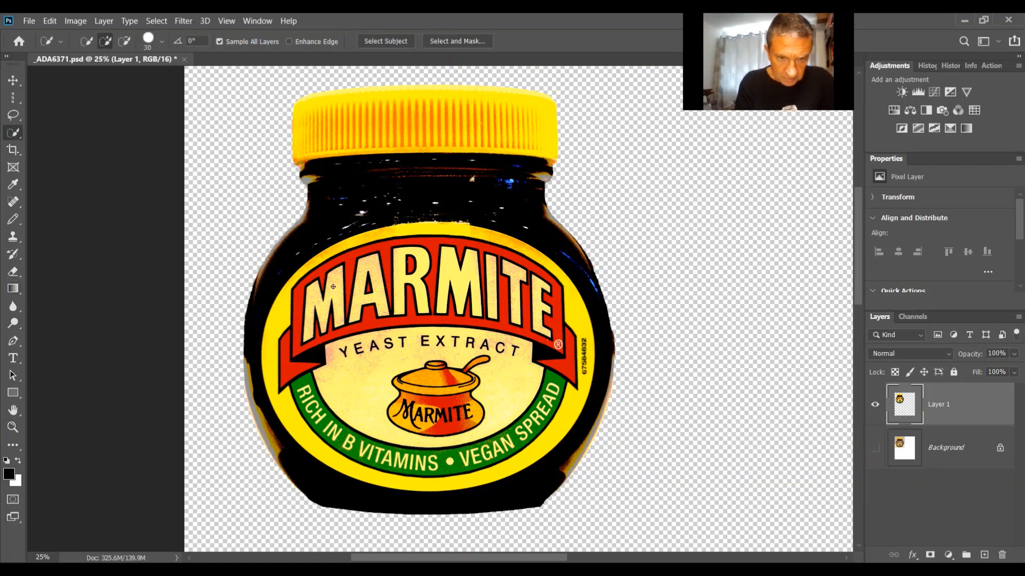
{"action": "mouse_move", "coordinate": [331, 287]}
{"action": "left_mouse_down"}
{"action": "mouse_move", "coordinate": [396, 269]}
{"action": "mouse_move", "coordinate": [414, 283]}
{"action": "mouse_move", "coordinate": [450, 266]}
{"action": "mouse_move", "coordinate": [494, 282]}
{"action": "mouse_move", "coordinate": [513, 274]}
{"action": "left_mouse_up"}
{"action": "left_click", "coordinate": [539, 301]}
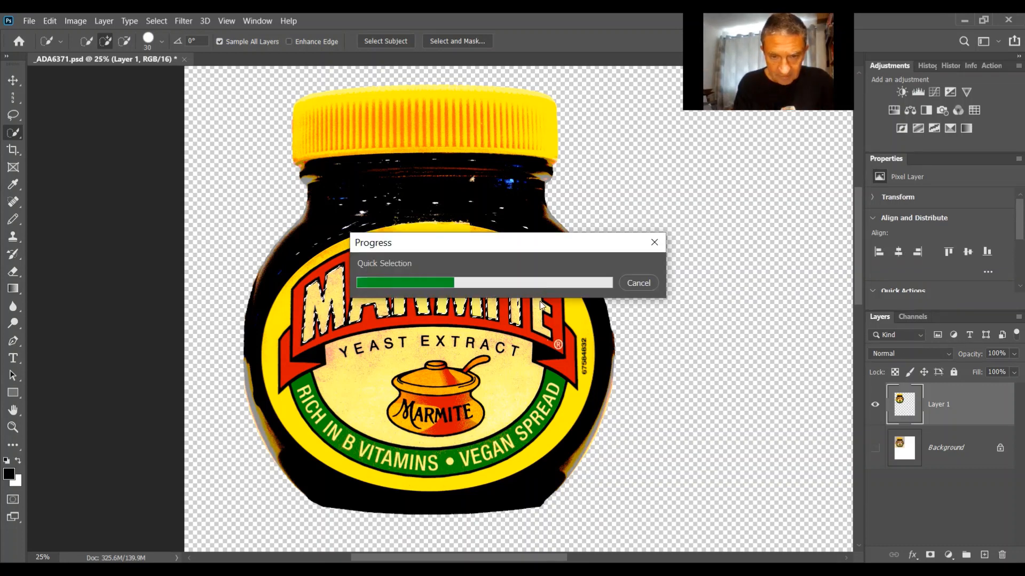
{"action": "left_click", "coordinate": [505, 382]}
{"action": "left_click", "coordinate": [442, 354]}
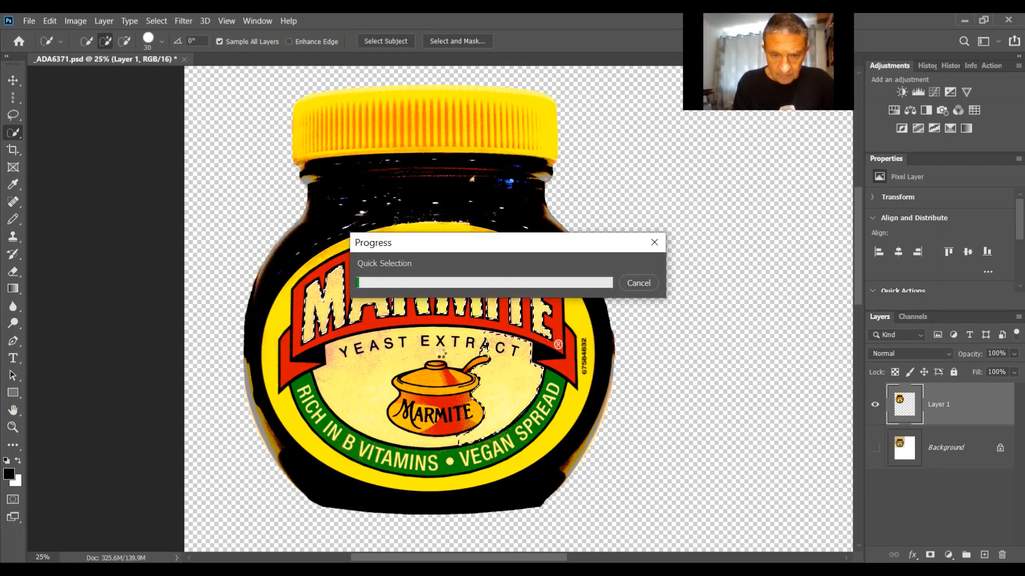
{"action": "left_click", "coordinate": [389, 431]}
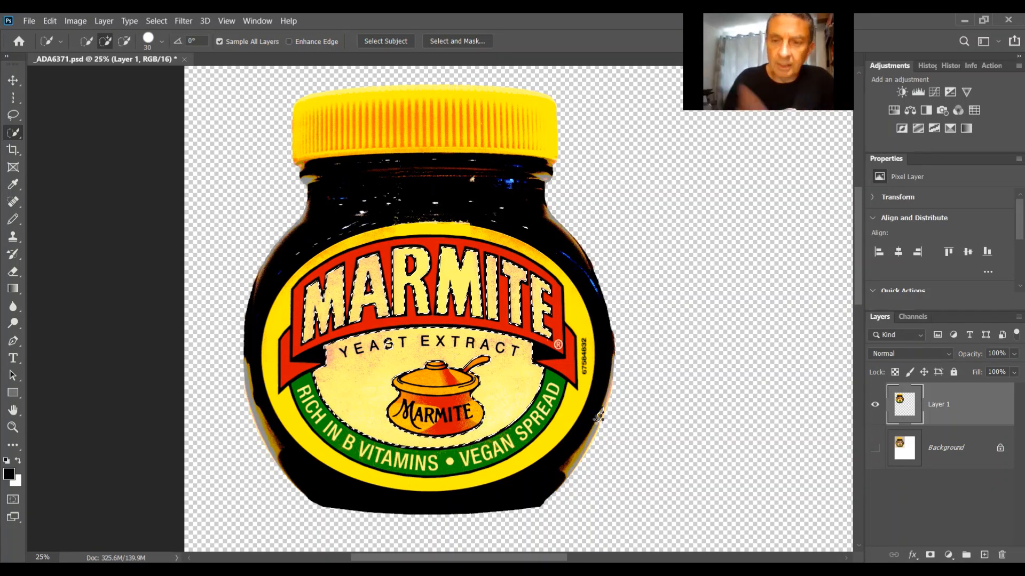
{"action": "left_click", "coordinate": [599, 419]}
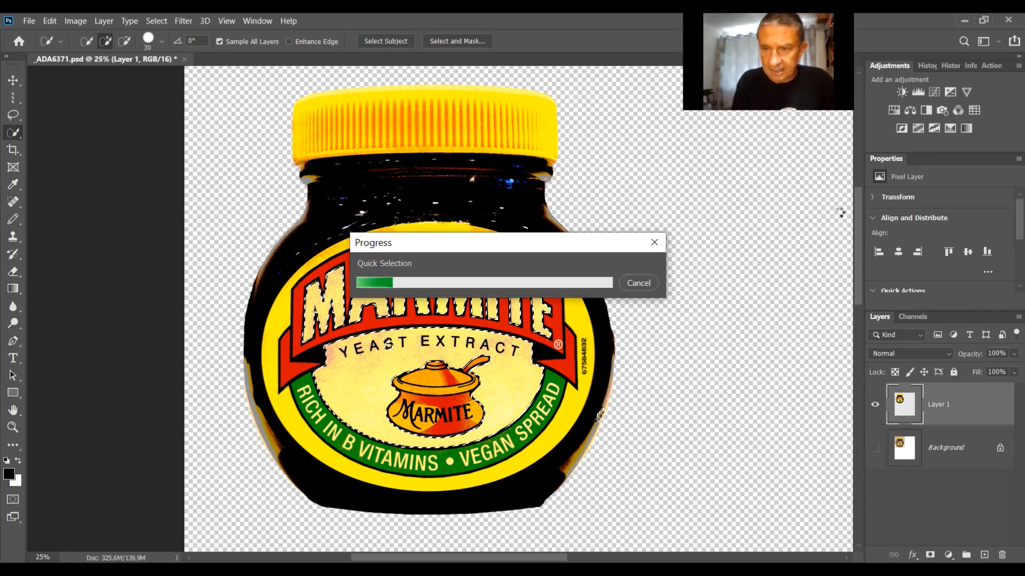
- Brighten the selected areas towards white with a Curves adjustment layer, pulling the RGB curve's white point in to about the midtones
{"action": "left_click", "coordinate": [933, 91]}
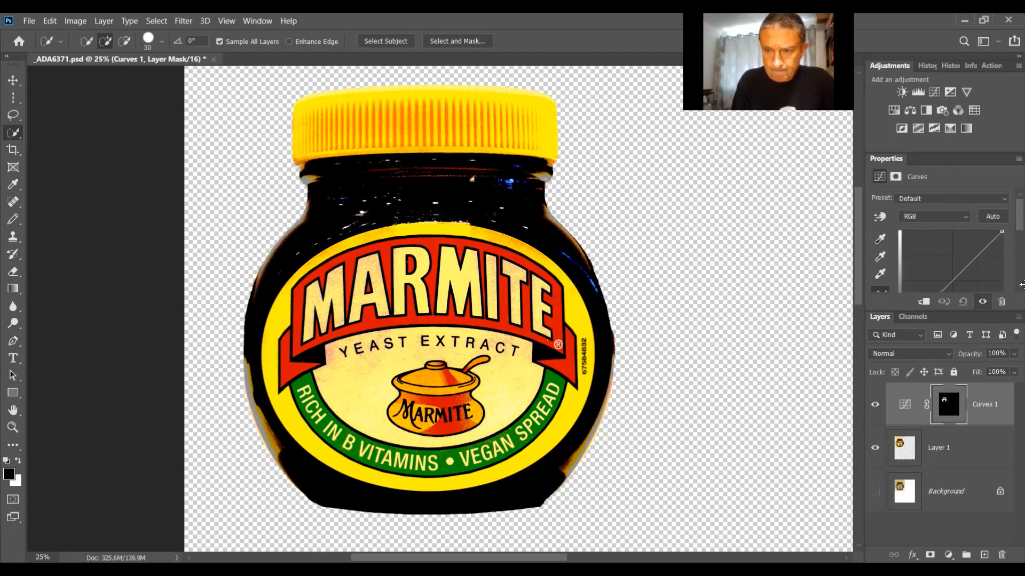
{"action": "left_click_drag", "start_coordinate": [1021, 219], "coordinate": [1020, 237]}
{"action": "left_click_drag", "start_coordinate": [959, 218], "coordinate": [951, 191]}
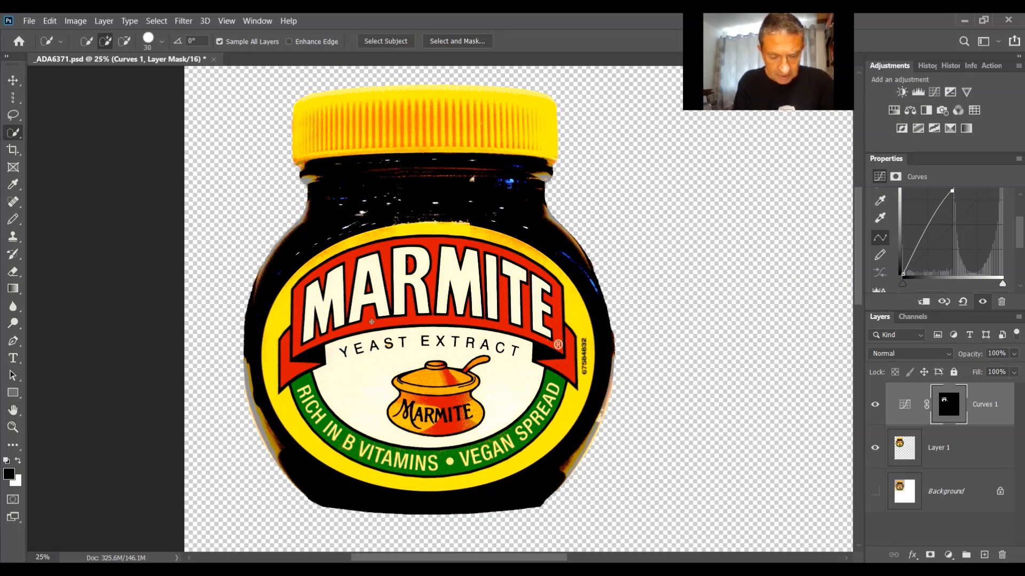
- Paint white on the Curves mask with a 9 px pencil to fill the missed yellow patch inside the S of YEAST
{"action": "key", "text": "z"}
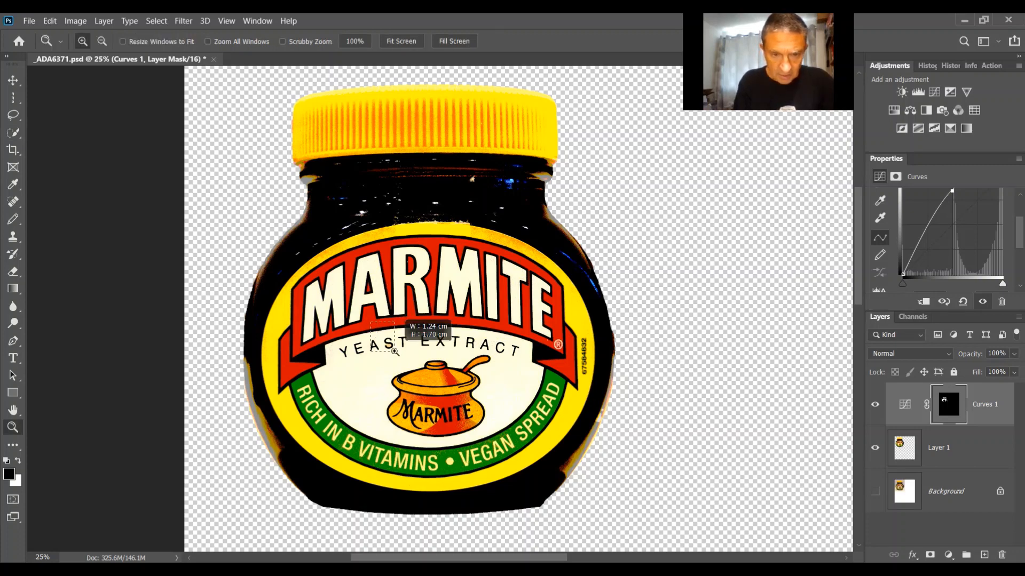
{"action": "left_click_drag", "start_coordinate": [410, 367], "coordinate": [410, 321]}
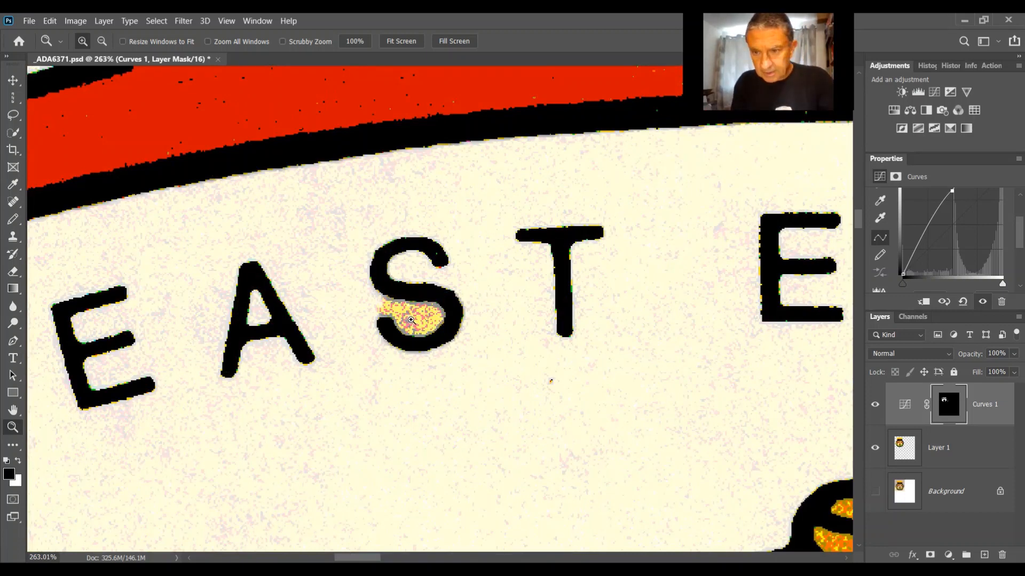
{"action": "key", "text": "b"}
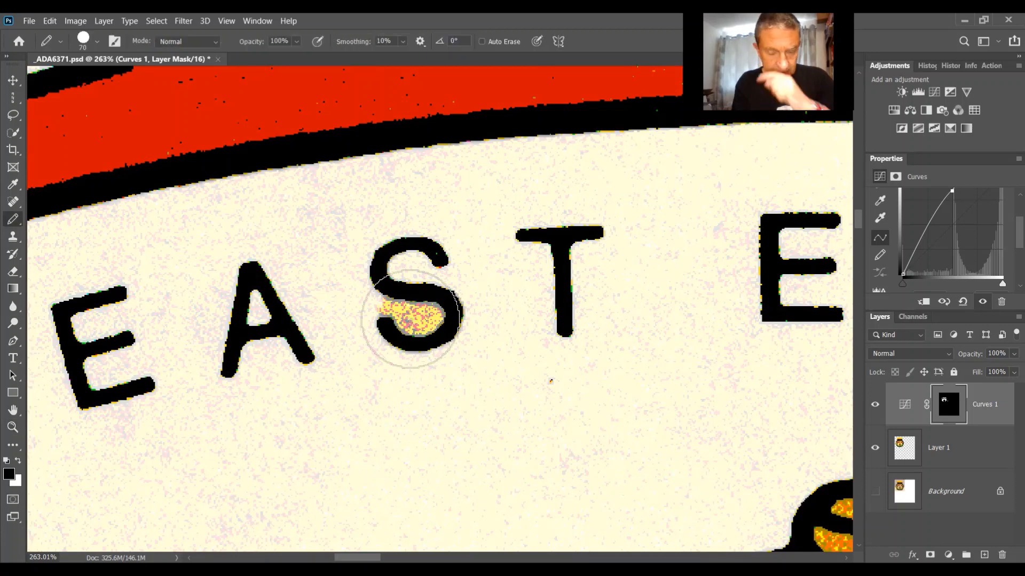
{"action": "key", "text": "bracketleft"}
{"action": "key", "text": "bracketleft"}
{"action": "key", "text": "bracketleft"}
{"action": "key", "text": "bracketleft"}
{"action": "key", "text": "bracketleft"}
{"action": "key", "text": "bracketleft"}
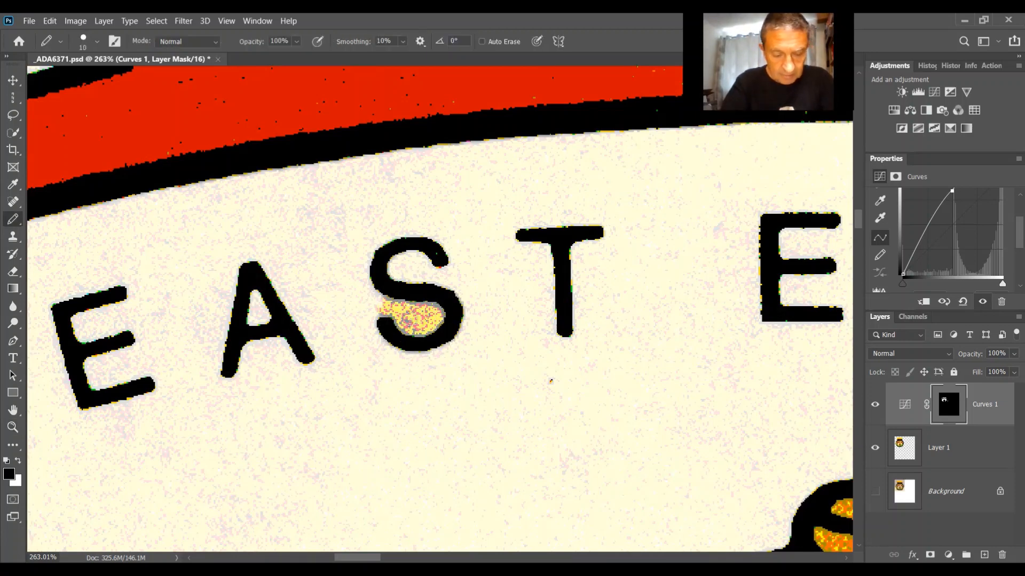
{"action": "key", "text": "bracketleft"}
{"action": "key", "text": "x"}
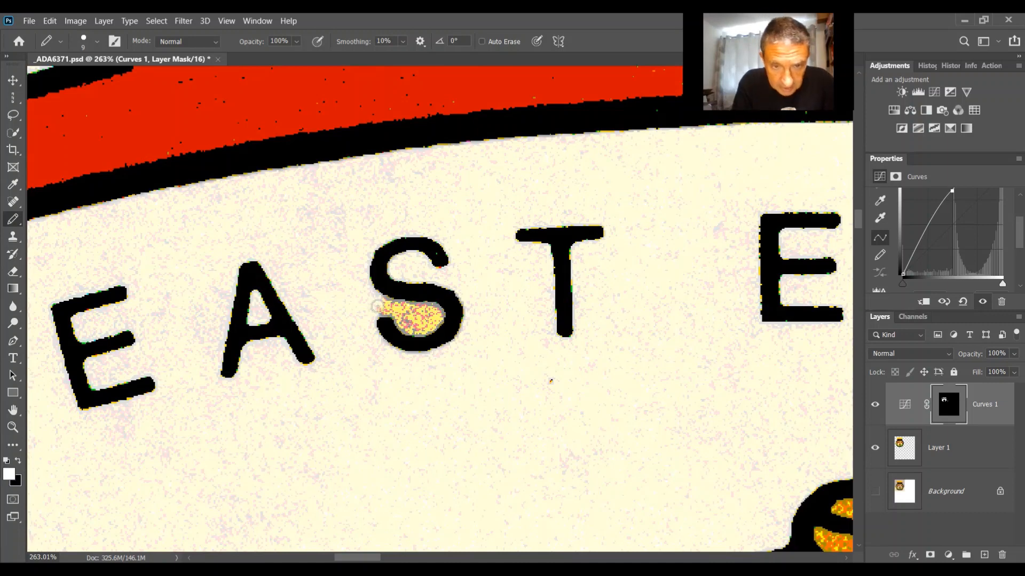
{"action": "mouse_move", "coordinate": [377, 307]}
{"action": "left_mouse_down"}
{"action": "mouse_move", "coordinate": [437, 317]}
{"action": "mouse_move", "coordinate": [412, 330]}
{"action": "mouse_move", "coordinate": [399, 312]}
{"action": "mouse_move", "coordinate": [422, 319]}
{"action": "left_mouse_up"}
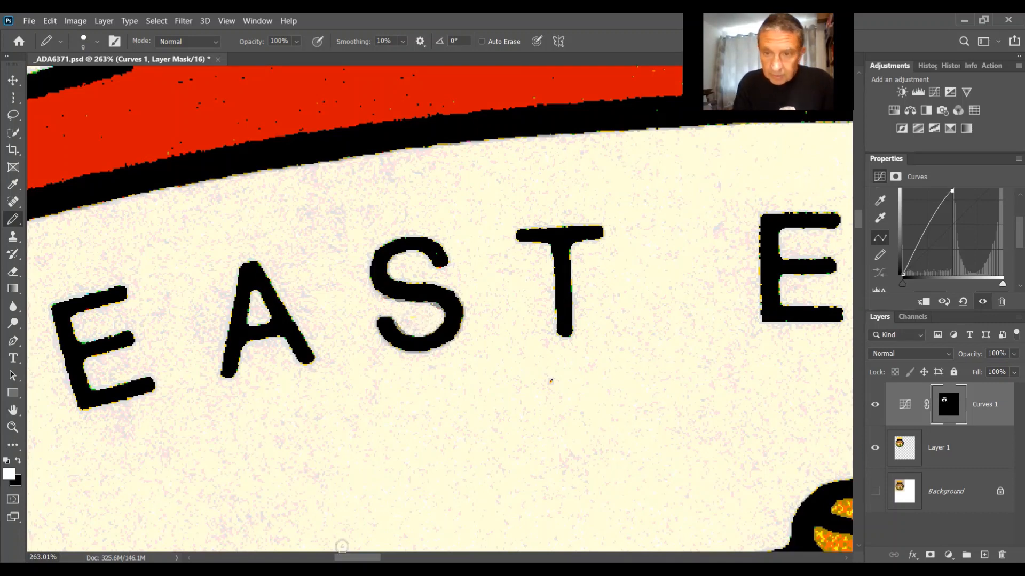
- Merge the Curves adjustment into Layer 1 and duplicate the resulting jar layer three times
{"action": "key", "text": "ctrl+0"}
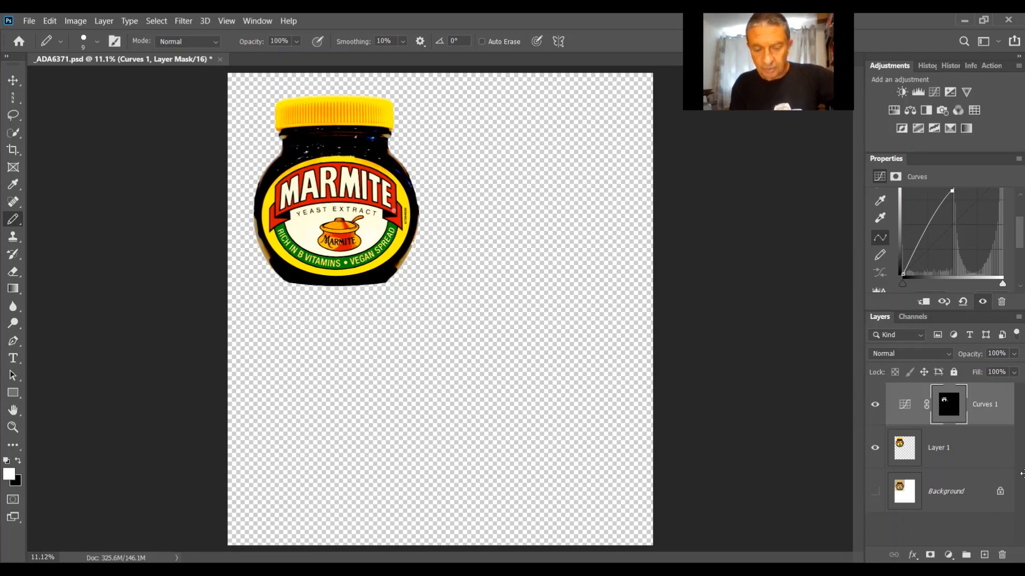
{"action": "key", "text": "Delete"}
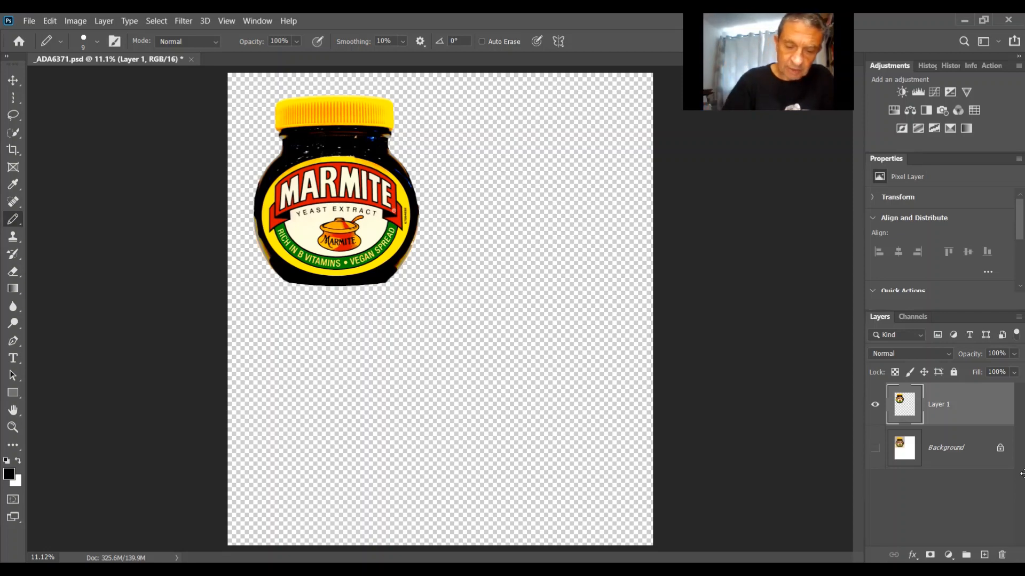
{"action": "key", "text": "ctrl+j"}
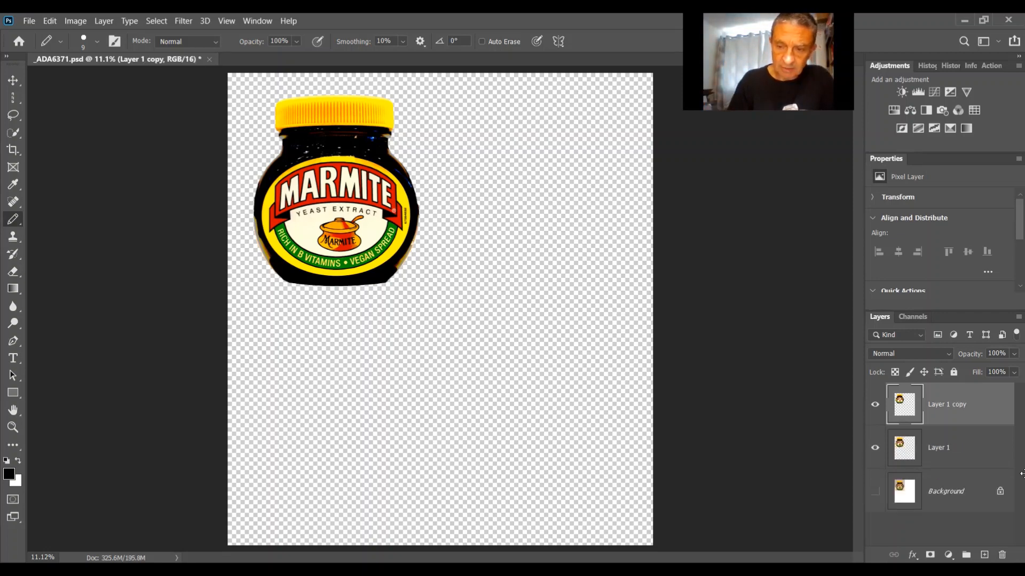
{"action": "key", "text": "ctrl+j"}
{"action": "key", "text": "ctrl+j"}
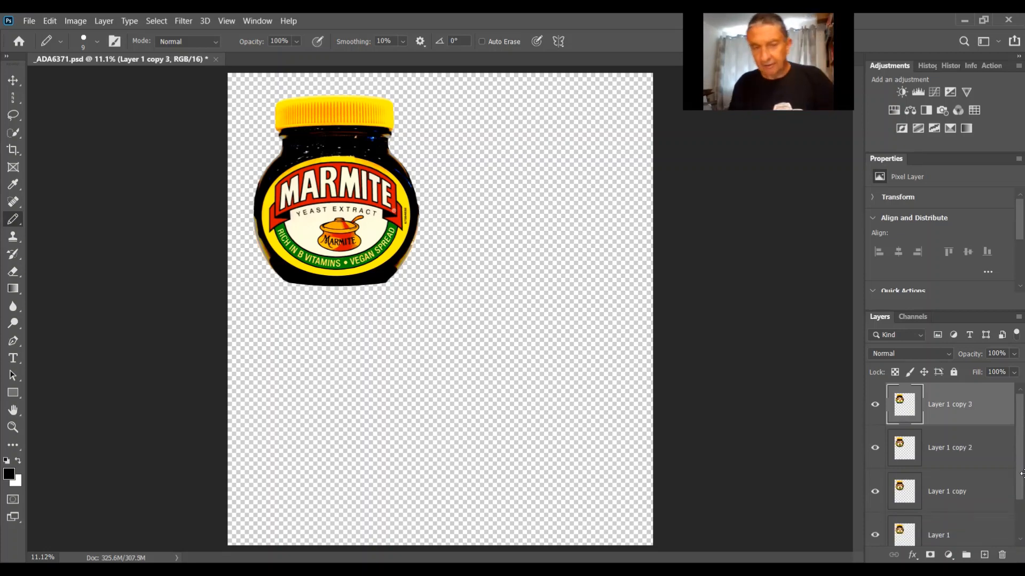
- Move the three jar copies to the upper-right, lower-left and lower-right of the canvas, aligned with the original in a two-by-two grid
{"action": "key", "text": "v"}
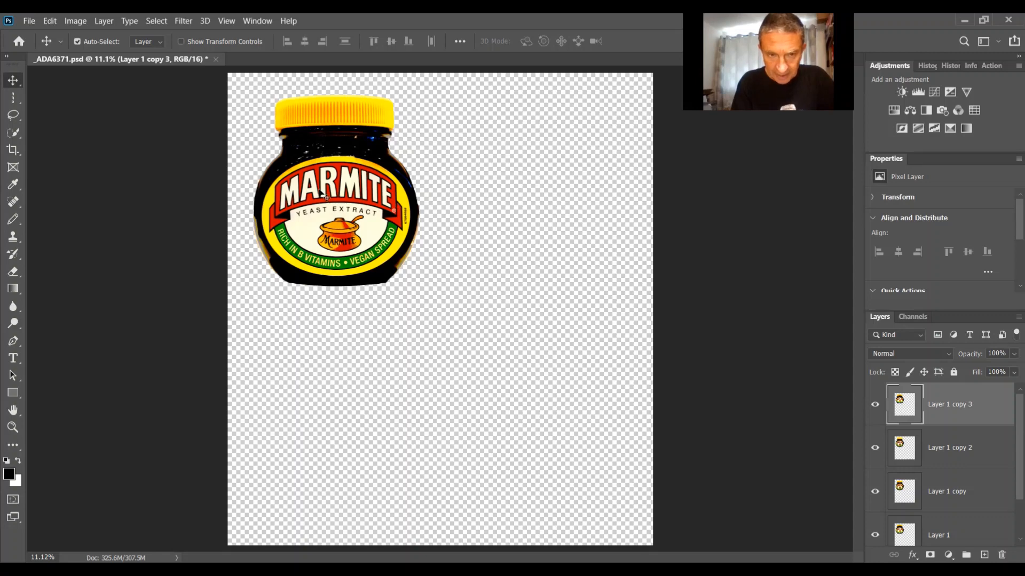
{"action": "left_click_drag", "start_coordinate": [364, 198], "coordinate": [558, 194]}
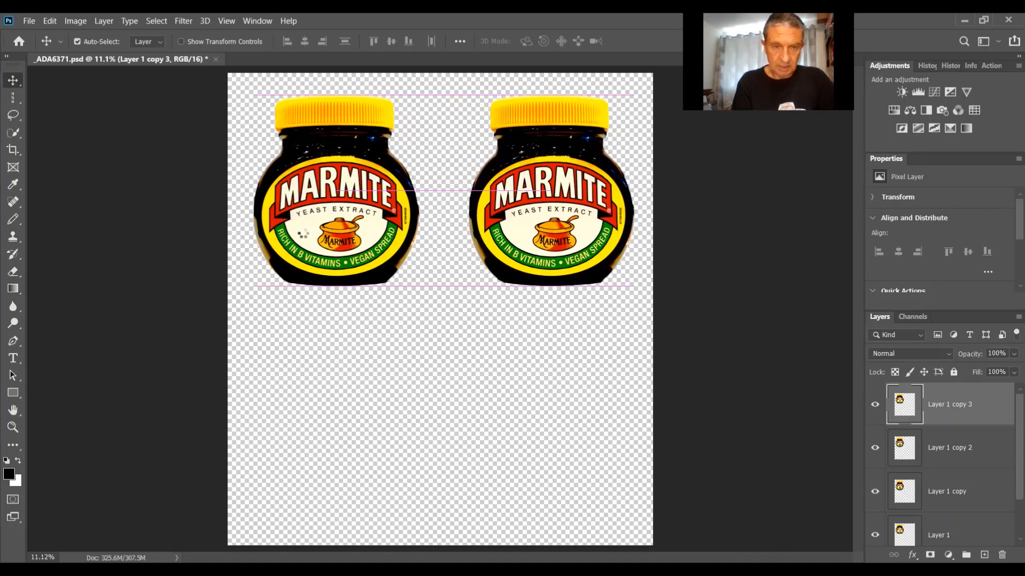
{"action": "left_click_drag", "start_coordinate": [340, 210], "coordinate": [340, 442]}
{"action": "left_click_drag", "start_coordinate": [391, 263], "coordinate": [550, 433]}
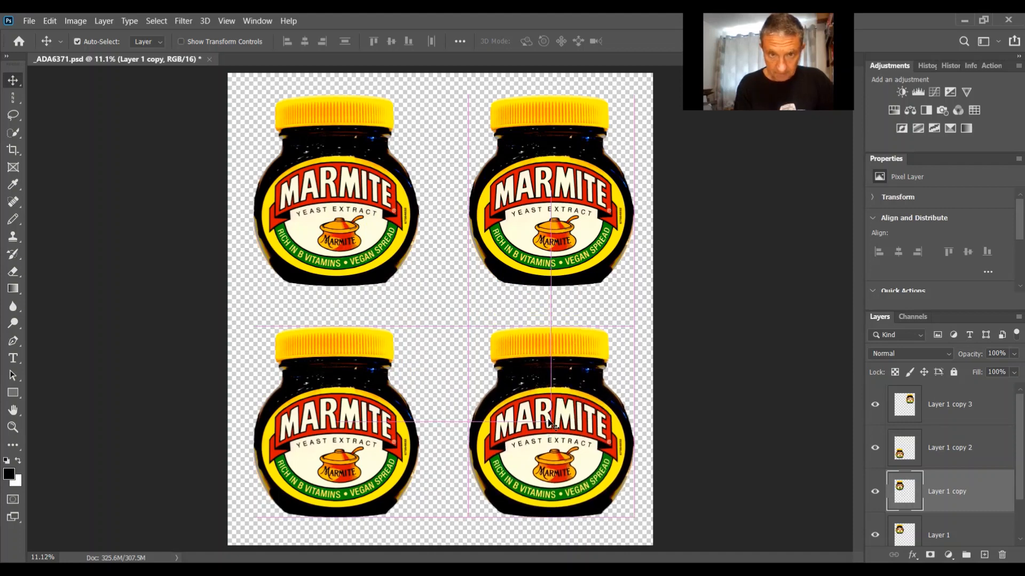
- Add a Hue/Saturation adjustment clipped to the upper-right jar (Layer 1 copy 3) and set its Yellows hue to -89
{"action": "left_click_drag", "start_coordinate": [539, 210], "coordinate": [539, 211]}
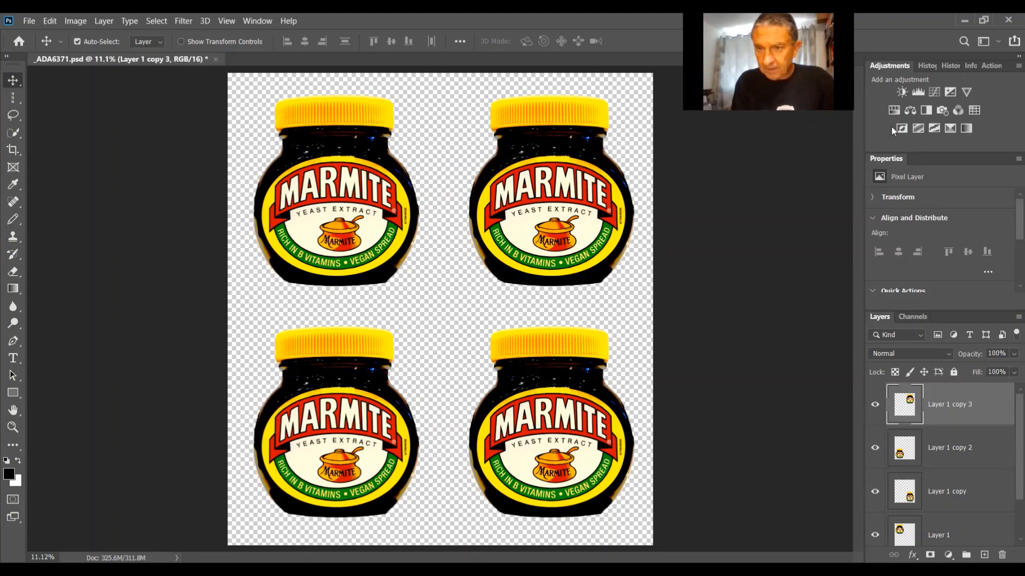
{"action": "left_click", "coordinate": [893, 110]}
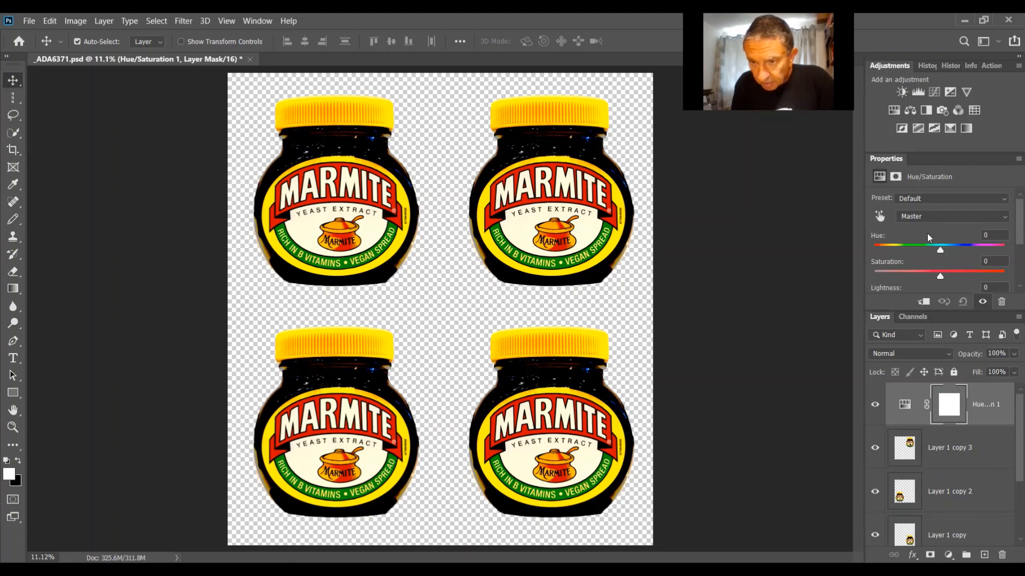
{"action": "left_click", "coordinate": [924, 303]}
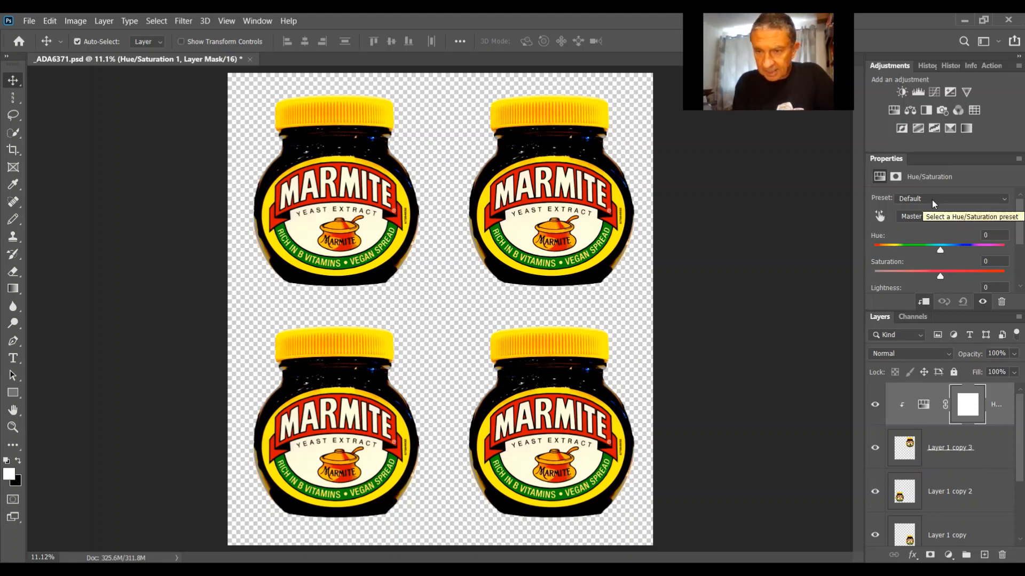
{"action": "left_click", "coordinate": [925, 216]}
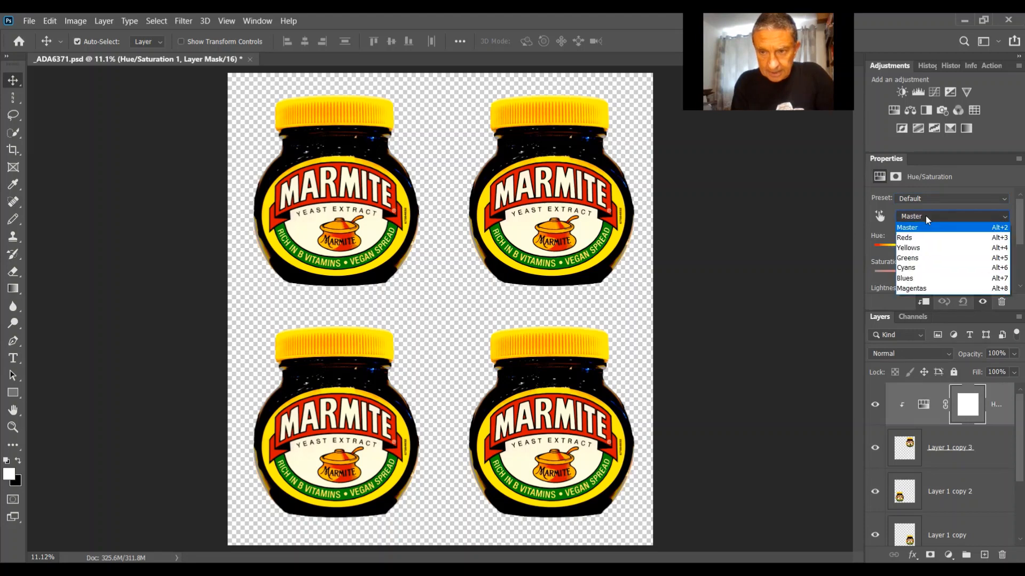
{"action": "left_click", "coordinate": [922, 248]}
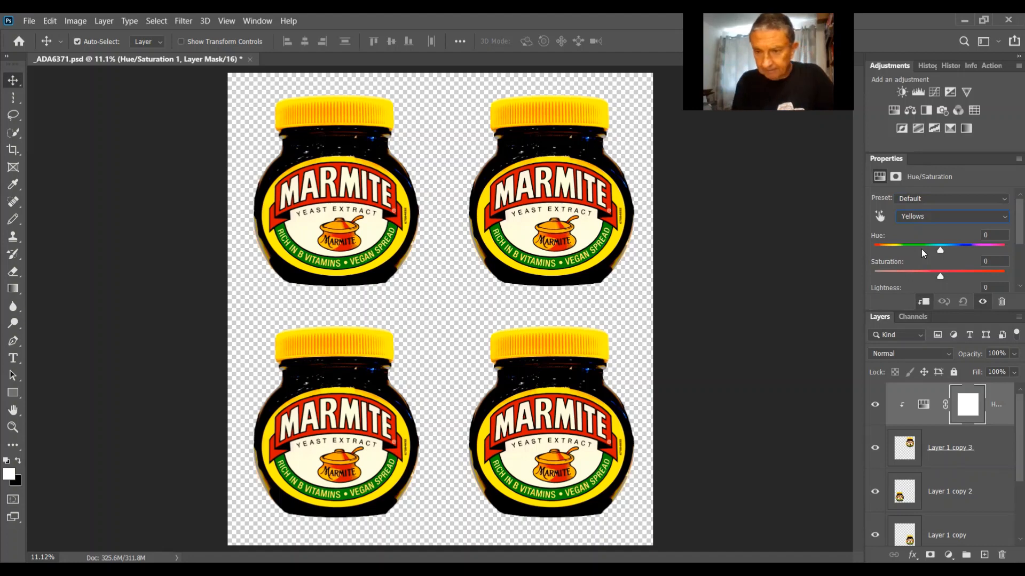
{"action": "left_click_drag", "start_coordinate": [940, 249], "coordinate": [899, 249]}
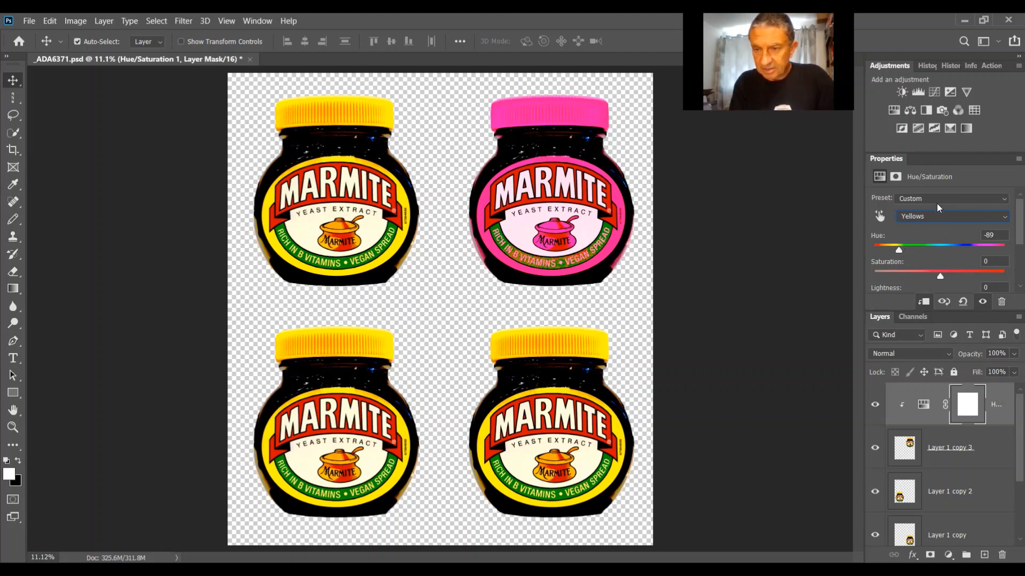
- Set the Reds hue of the upper-right jar to +125, keeping the adjustment clipped to that jar's layer
{"action": "left_click", "coordinate": [937, 219]}
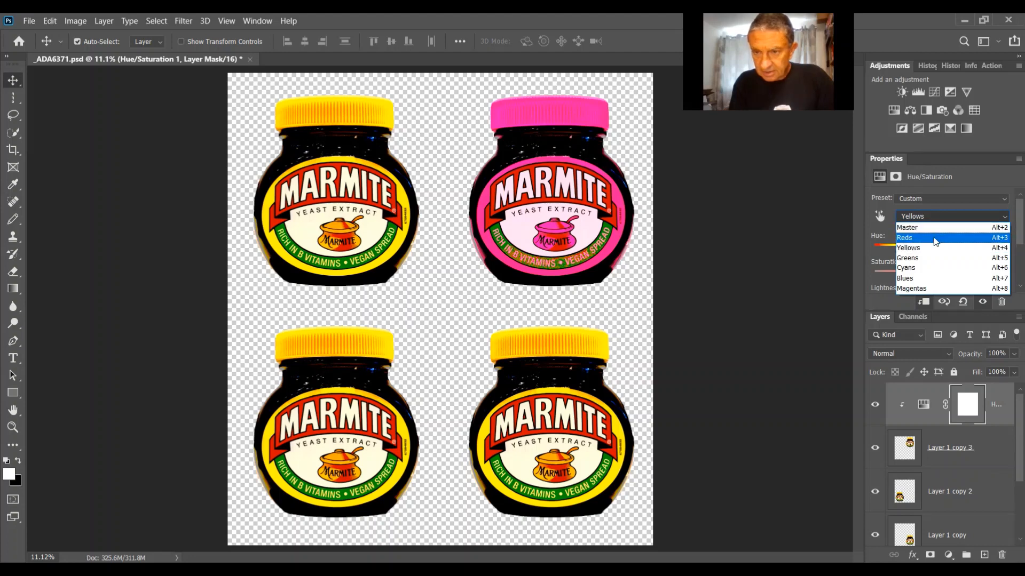
{"action": "left_click", "coordinate": [935, 238]}
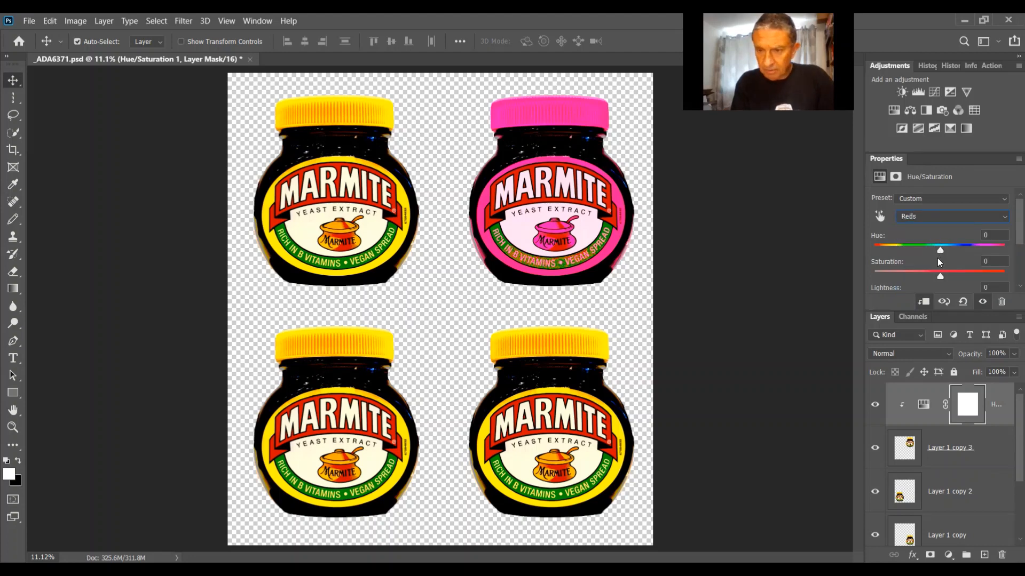
{"action": "left_click_drag", "start_coordinate": [939, 251], "coordinate": [996, 249]}
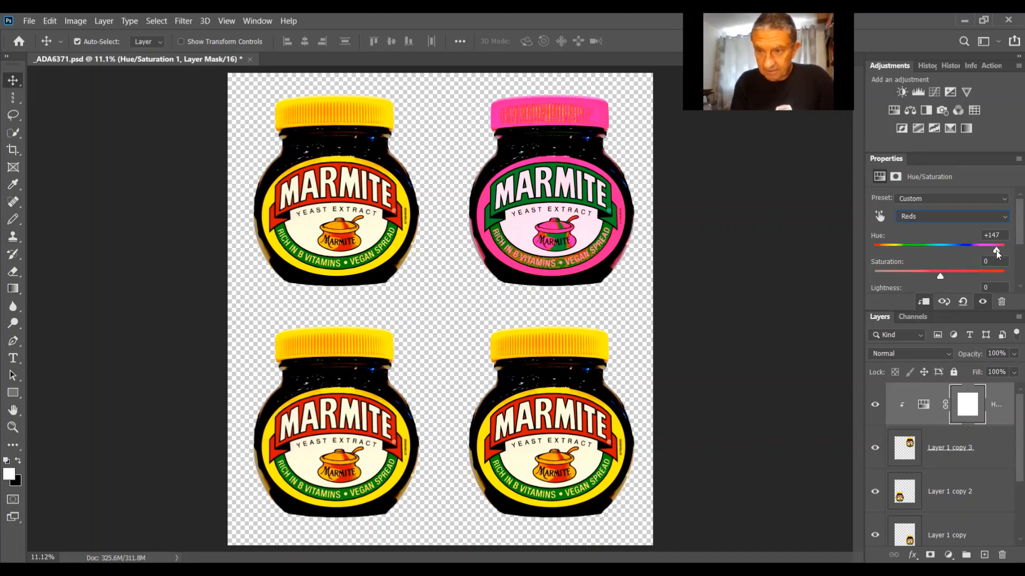
{"action": "mouse_move", "coordinate": [997, 253]}
{"action": "left_mouse_down"}
{"action": "mouse_move", "coordinate": [869, 267]}
{"action": "mouse_move", "coordinate": [1023, 271]}
{"action": "mouse_move", "coordinate": [993, 270]}
{"action": "left_mouse_up"}
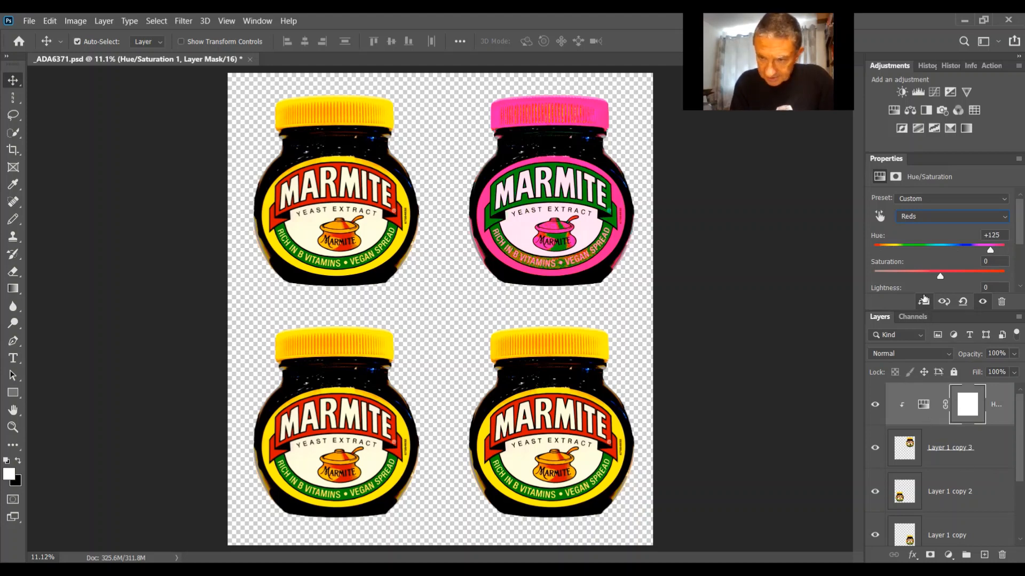
{"action": "left_click", "coordinate": [923, 301]}
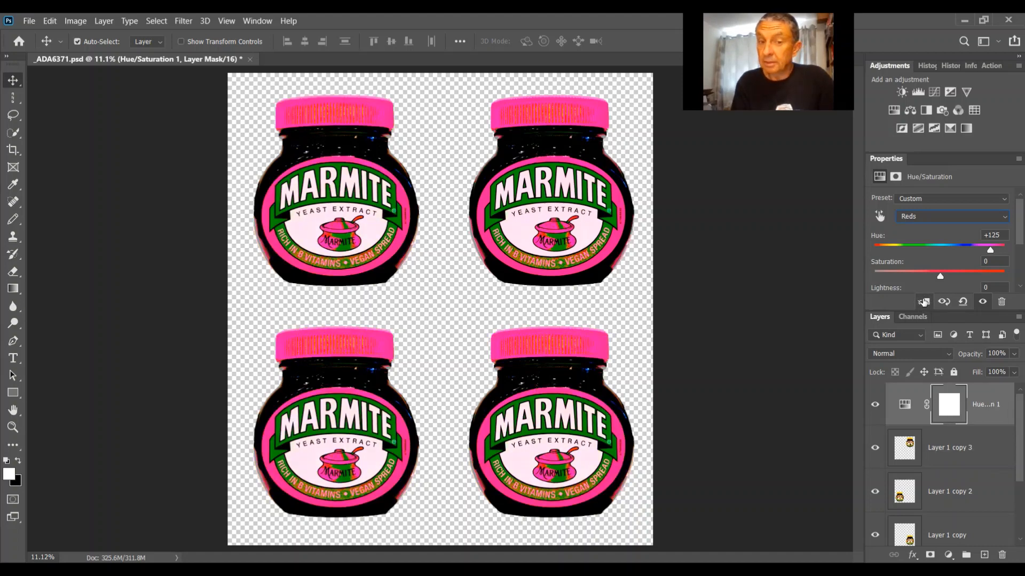
{"action": "left_click", "coordinate": [923, 301]}
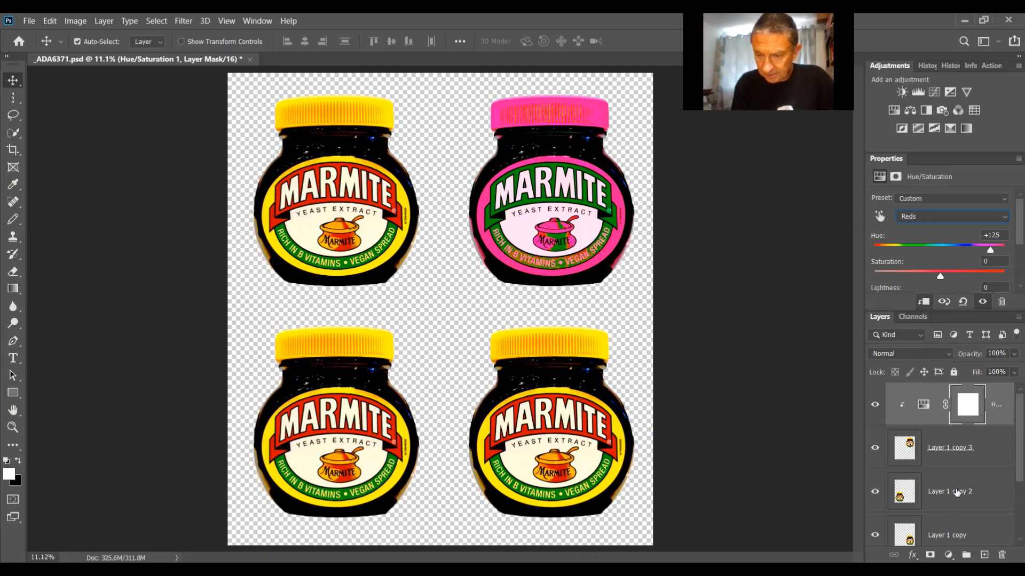
- Add a clipped Hue/Saturation adjustment to the lower-left jar (Layer 1 copy 2), with Yellows hue +69 and saturation -30
{"action": "left_click", "coordinate": [955, 494]}
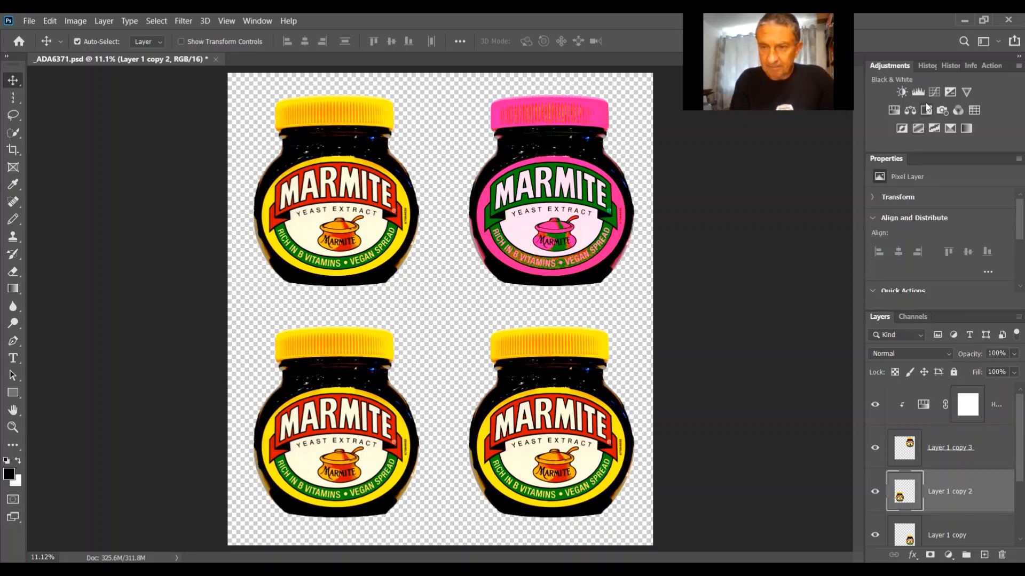
{"action": "left_click", "coordinate": [893, 110]}
{"action": "left_click", "coordinate": [923, 301]}
{"action": "left_click", "coordinate": [942, 216]}
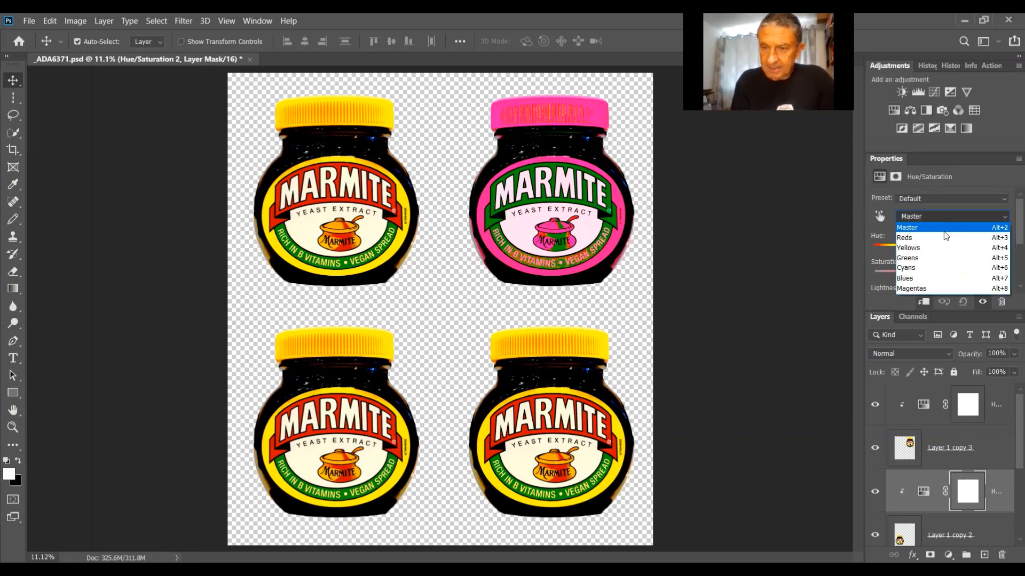
{"action": "left_click", "coordinate": [944, 238]}
{"action": "left_click_drag", "start_coordinate": [939, 249], "coordinate": [975, 251]}
{"action": "left_click", "coordinate": [919, 274]}
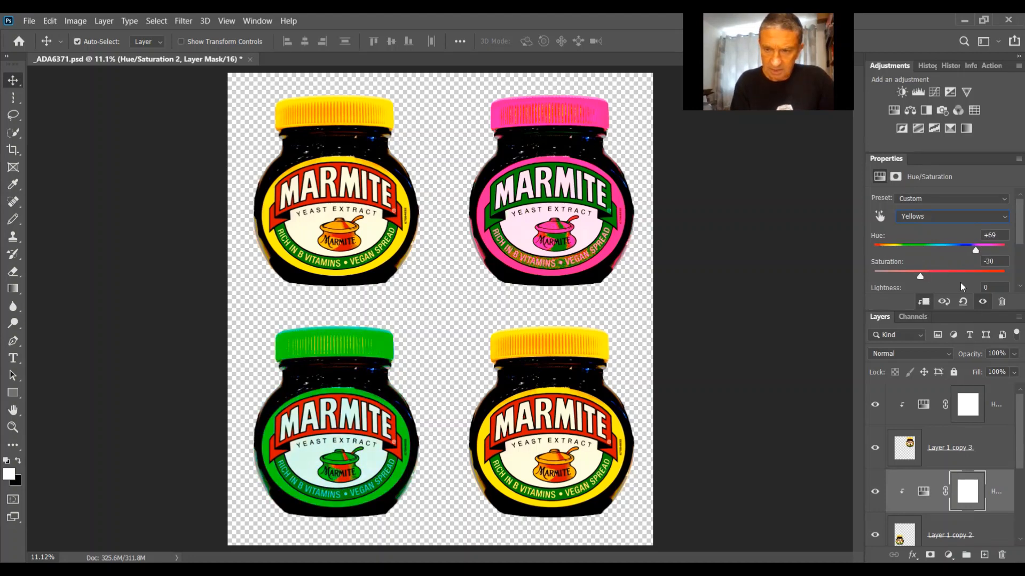
- Set the Reds of the lower-left jar to hue -107, saturation -11 and lightness +24
{"action": "scroll", "coordinate": [961, 286], "scroll_direction": "down", "scroll_amount": 1}
{"action": "mouse_move", "coordinate": [939, 282]}
{"action": "left_mouse_down"}
{"action": "mouse_move", "coordinate": [919, 288]}
{"action": "mouse_move", "coordinate": [955, 285]}
{"action": "left_mouse_up"}
{"action": "left_click_drag", "start_coordinate": [920, 259], "coordinate": [955, 286]}
{"action": "left_click", "coordinate": [939, 200]}
{"action": "left_click", "coordinate": [937, 213]}
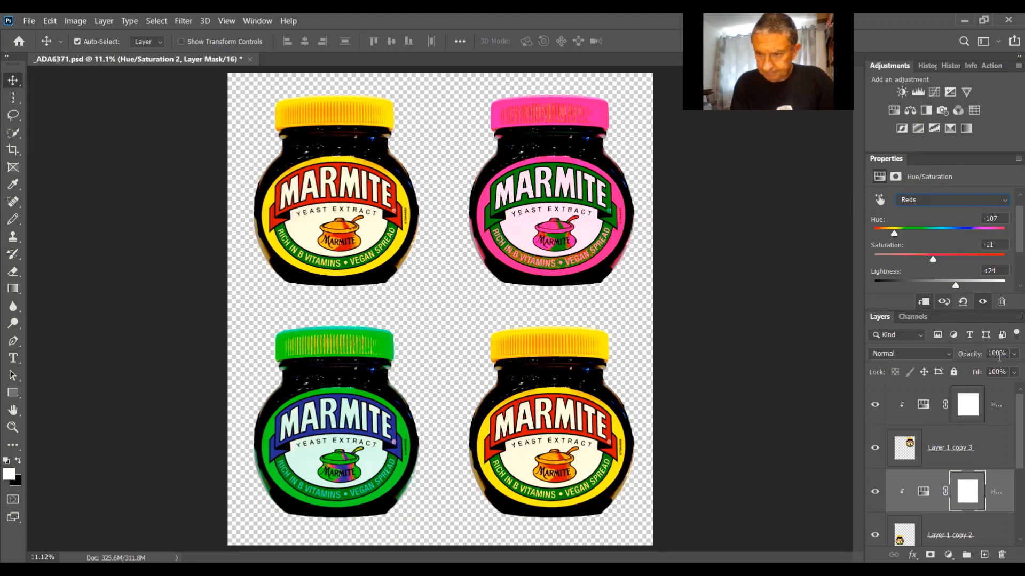
- Add a Hue/Saturation adjustment clipped to the lower-right jar (Layer 1 copy) and shift its Yellows hue to blue
{"action": "scroll", "coordinate": [959, 466], "scroll_direction": "down", "scroll_amount": 3}
{"action": "left_click", "coordinate": [959, 467]}
{"action": "left_click", "coordinate": [894, 109]}
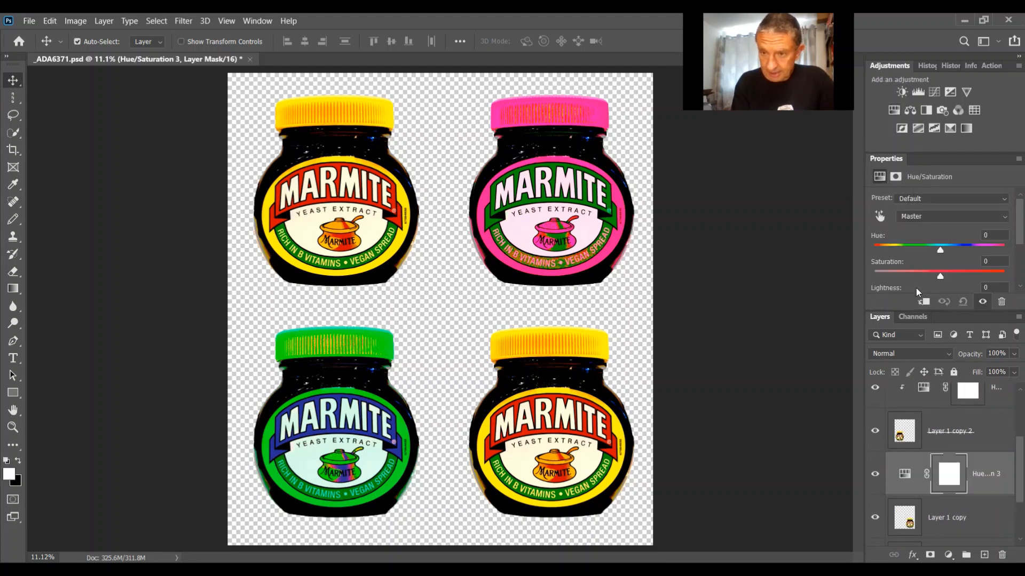
{"action": "left_click", "coordinate": [924, 301]}
{"action": "left_click", "coordinate": [940, 216]}
{"action": "left_click", "coordinate": [945, 251]}
{"action": "left_click_drag", "start_coordinate": [945, 251], "coordinate": [999, 250]}
- Shift the Reds of the lower-right jar to orange with hue +37, saturation +95 and lightness +66
{"action": "left_click_drag", "start_coordinate": [940, 277], "coordinate": [983, 262]}
{"action": "left_click", "coordinate": [952, 216]}
{"action": "left_click", "coordinate": [942, 230]}
{"action": "scroll", "coordinate": [939, 250], "scroll_direction": "down", "scroll_amount": 2}
{"action": "left_click_drag", "start_coordinate": [976, 210], "coordinate": [1001, 235]}
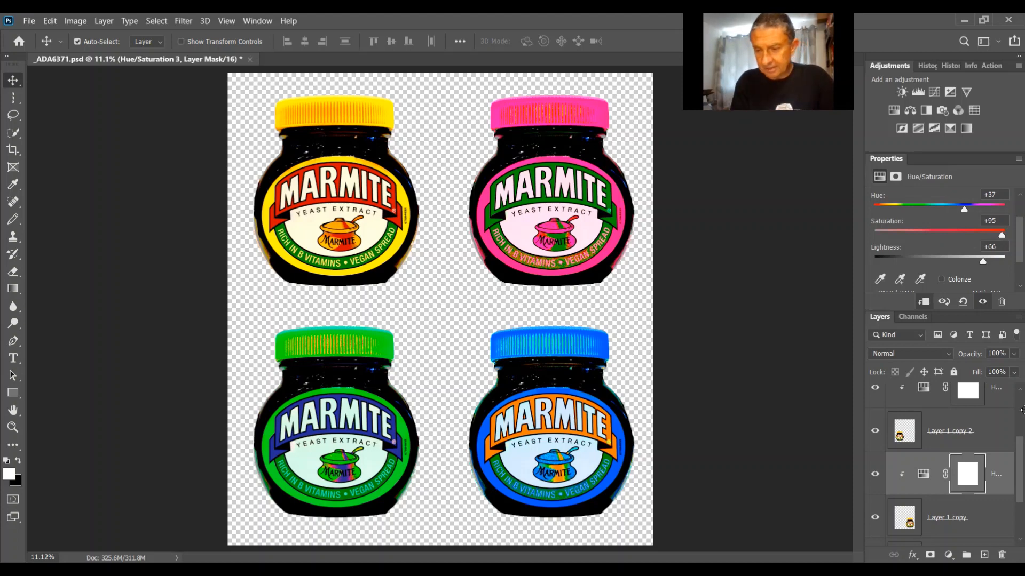
- Fill the Background layer with white and make it visible behind the four jars
{"action": "left_click_drag", "start_coordinate": [1020, 460], "coordinate": [1017, 541]}
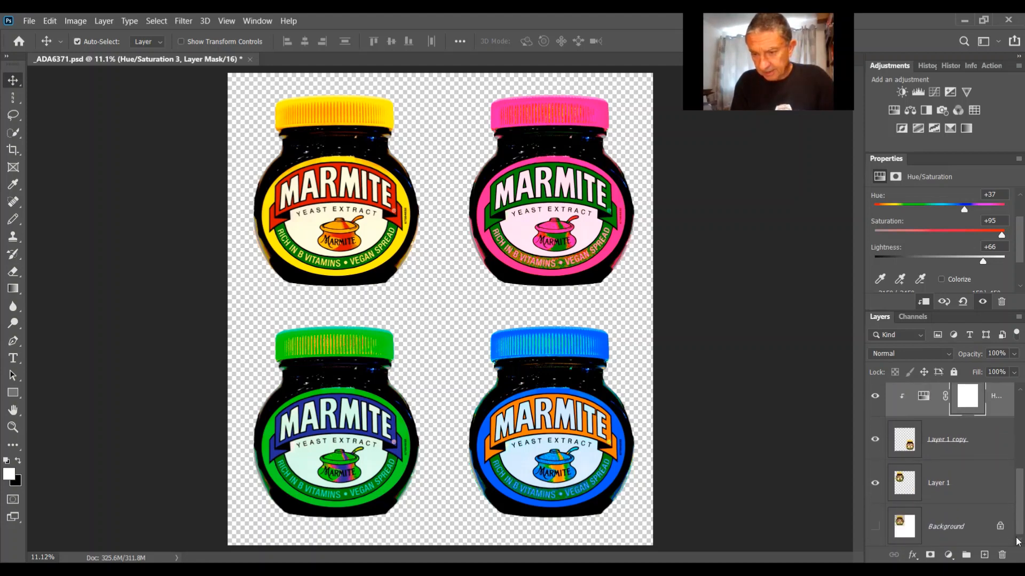
{"action": "left_click", "coordinate": [950, 525]}
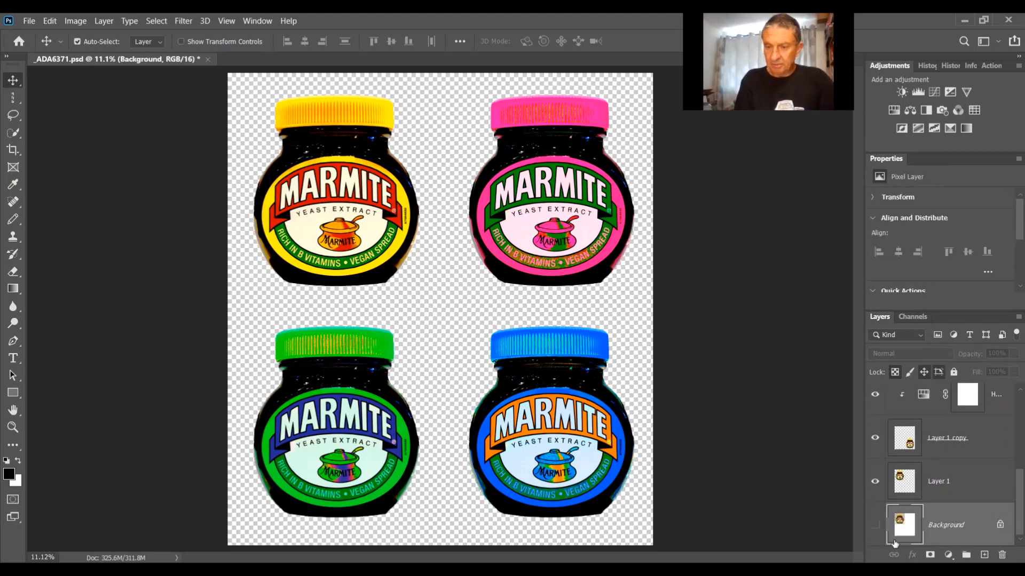
{"action": "left_click", "coordinate": [874, 526]}
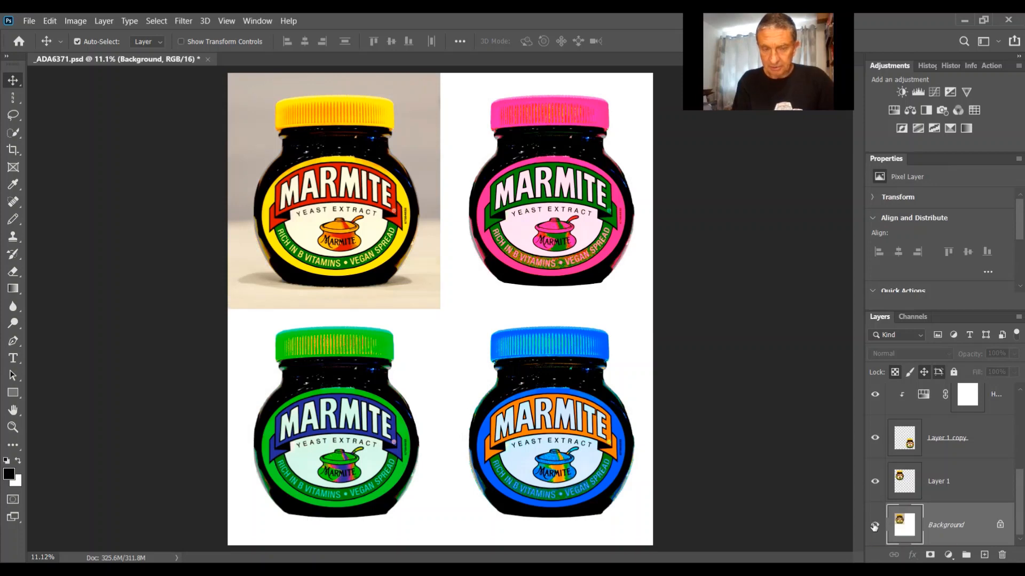
{"action": "left_click", "coordinate": [874, 525]}
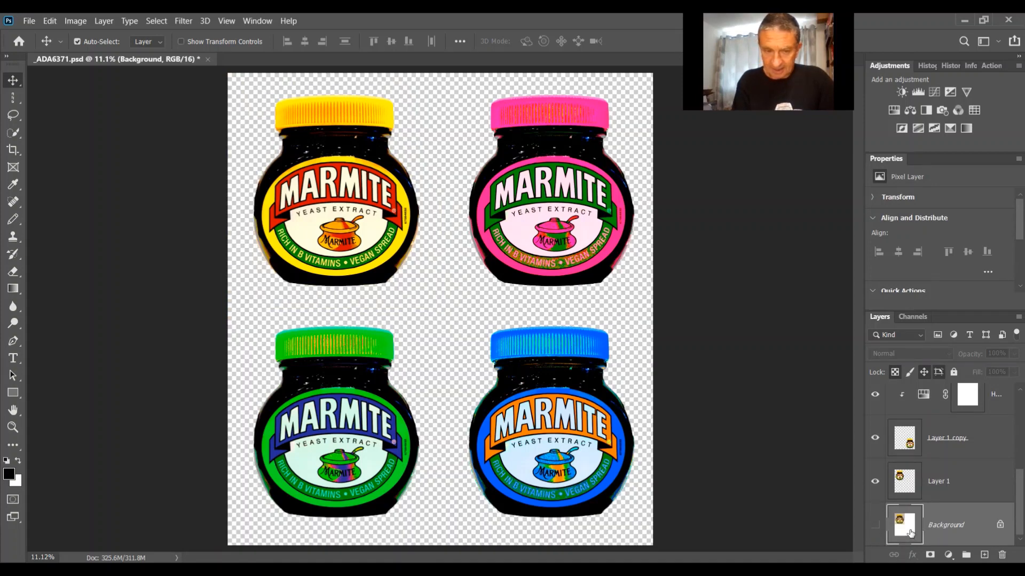
{"action": "left_click", "coordinate": [19, 461]}
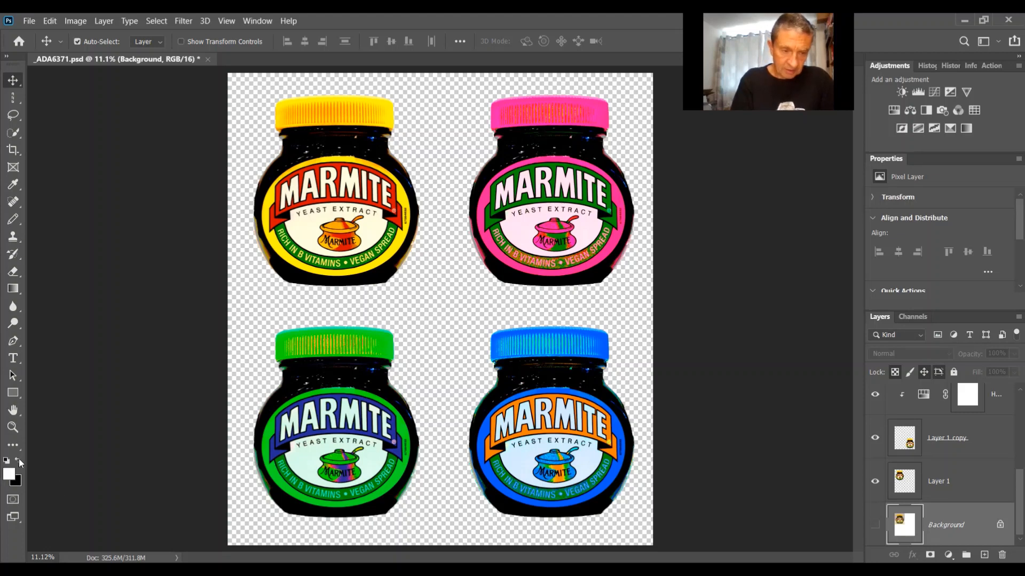
{"action": "mouse_move", "coordinate": [83, 570]}
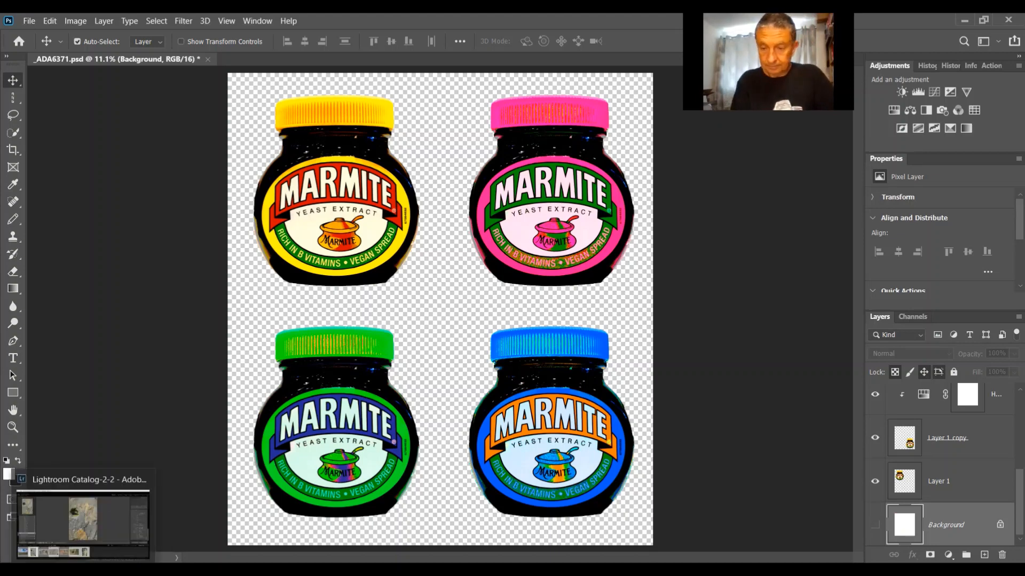
{"action": "left_click", "coordinate": [874, 527]}
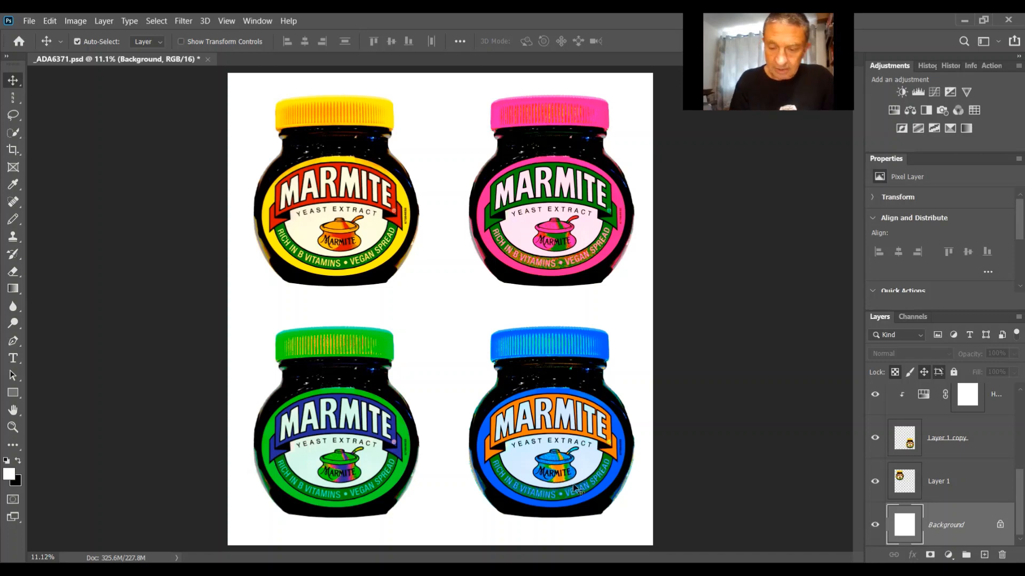
- Display the two-by-two grid and select the upper-left quadrant of the Background from the canvas centre with the Rectangular Marquee tool
{"action": "key", "text": "ctrl"}
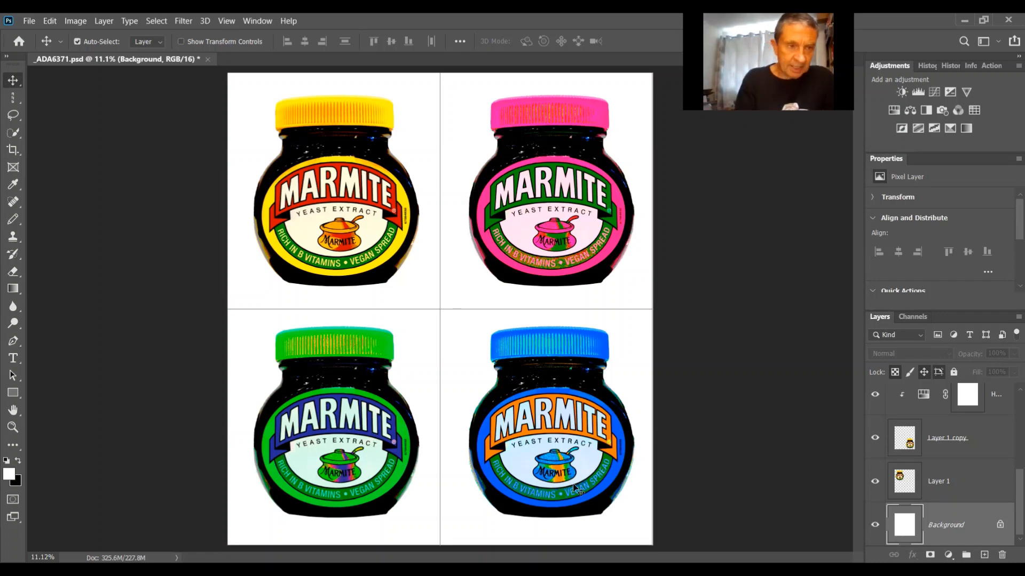
{"action": "left_click", "coordinate": [16, 100]}
{"action": "right_click", "coordinate": [19, 104]}
{"action": "left_click", "coordinate": [69, 101]}
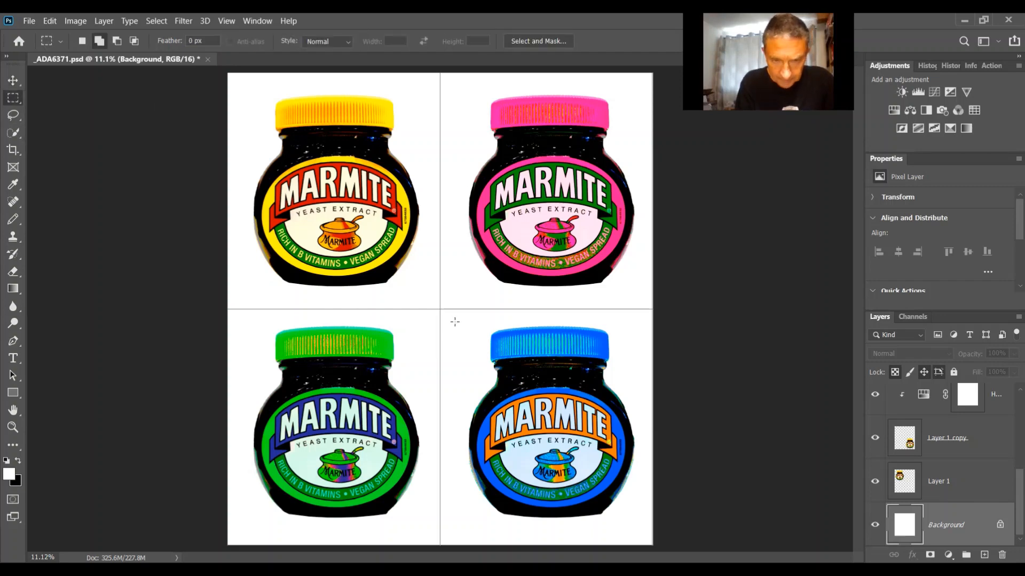
{"action": "key", "text": "z"}
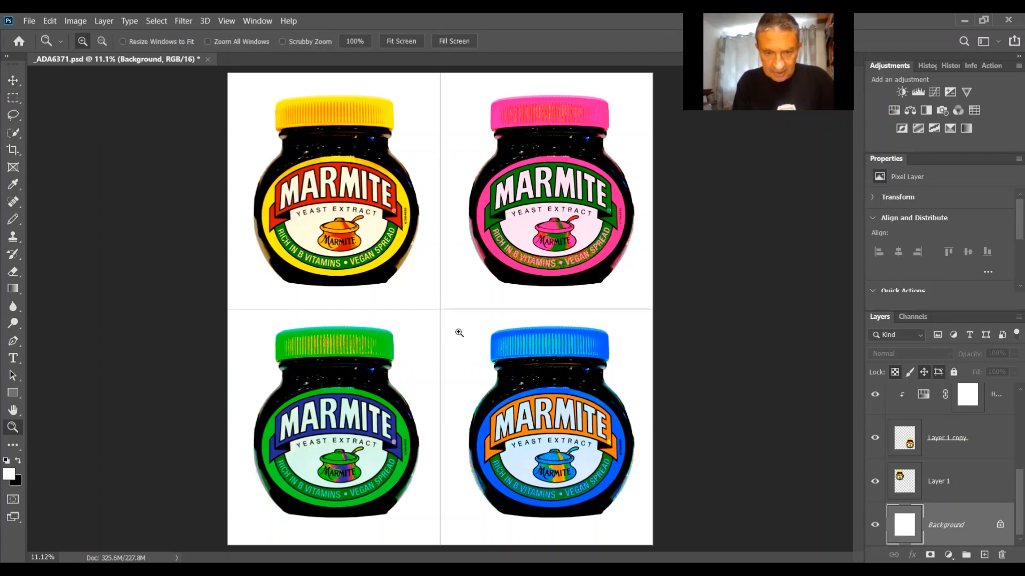
{"action": "left_click_drag", "start_coordinate": [457, 330], "coordinate": [418, 292]}
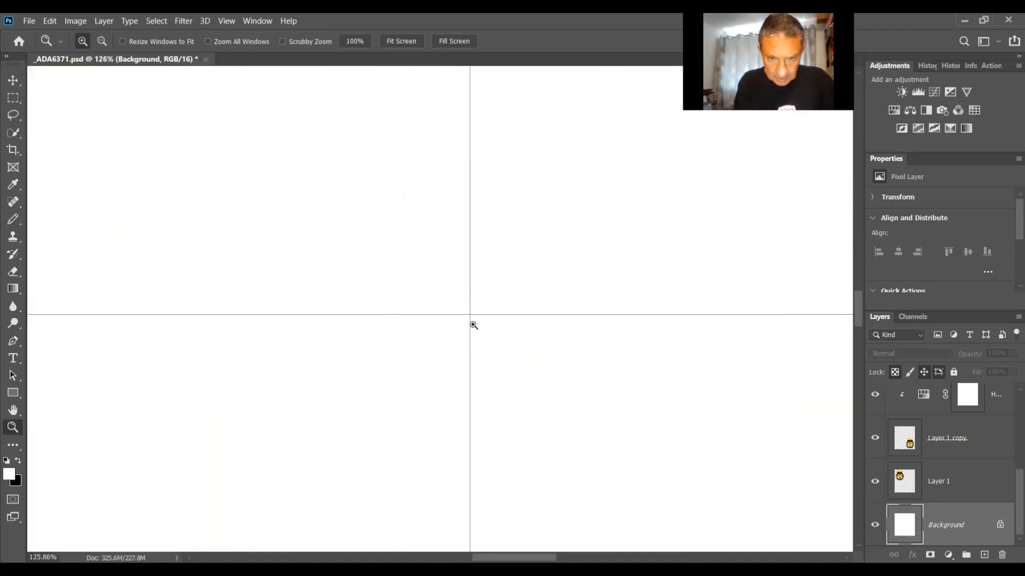
{"action": "key", "text": "m"}
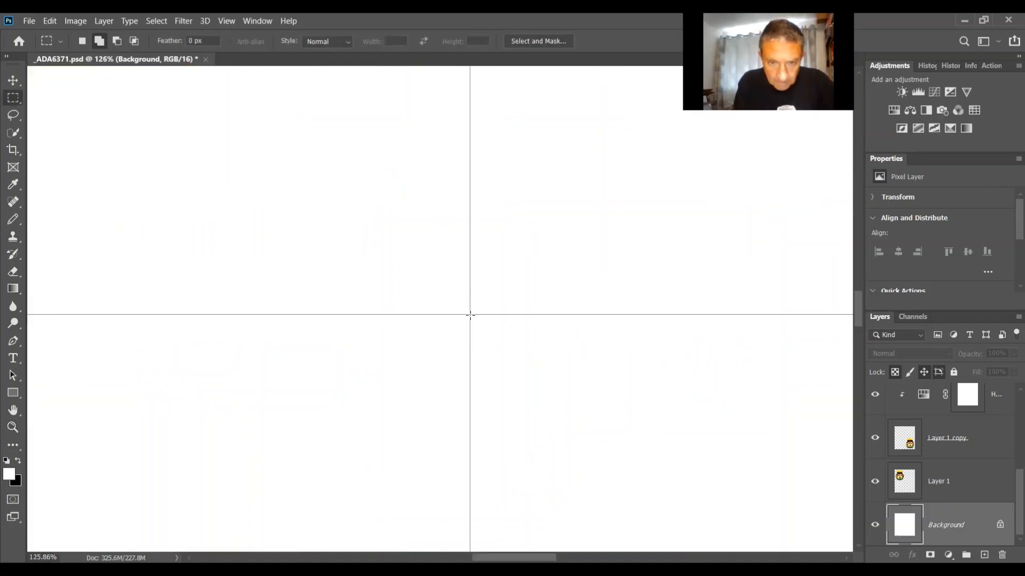
{"action": "left_click_drag", "start_coordinate": [470, 315], "coordinate": [244, 366]}
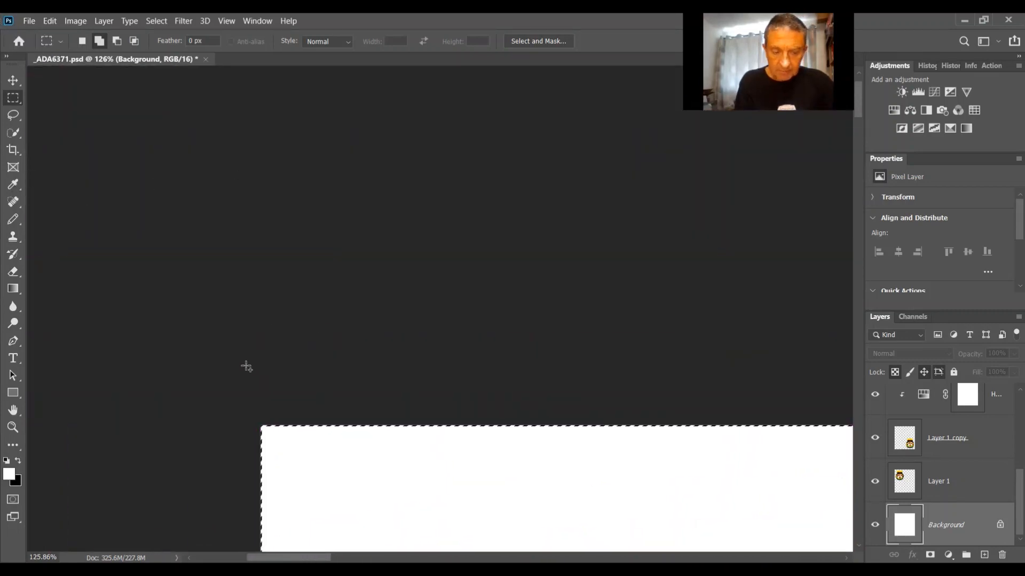
{"action": "key", "text": "ctrl+0"}
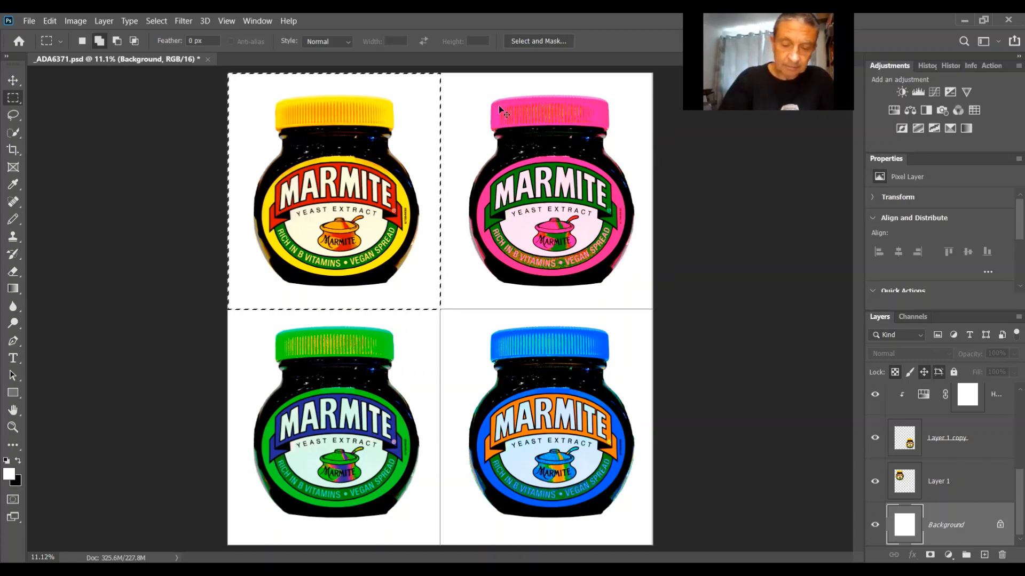
- Copy the selected white quadrant of the Background to a new layer and duplicate that layer twice
{"action": "key", "text": "ctrl+j"}
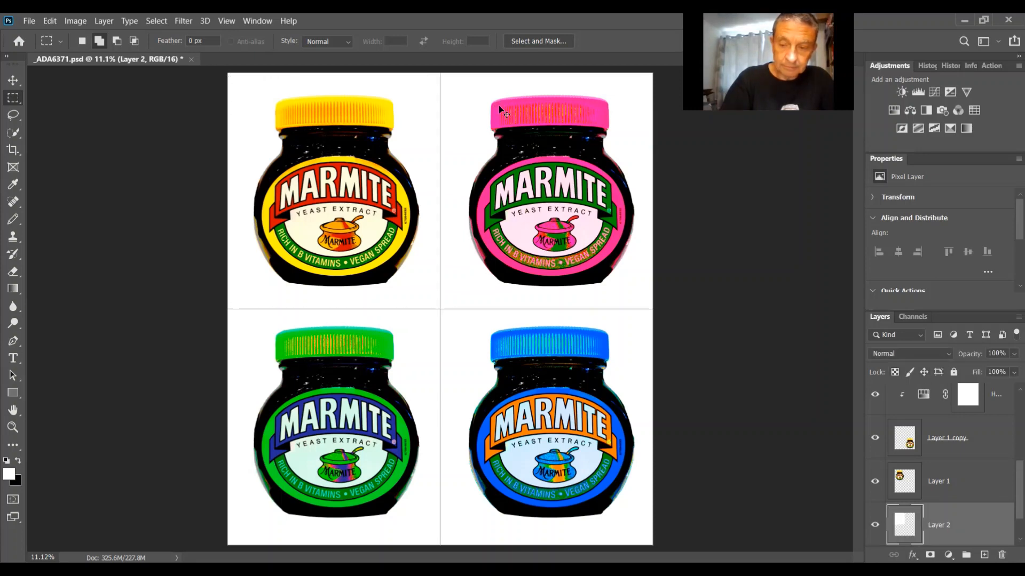
{"action": "key", "text": "ctrl+j"}
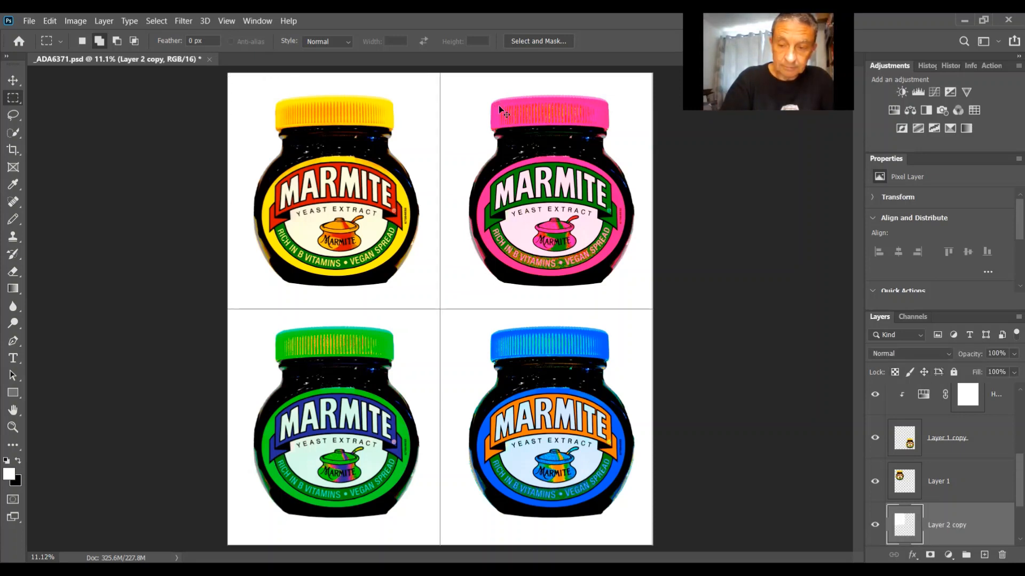
{"action": "key", "text": "ctrl+j"}
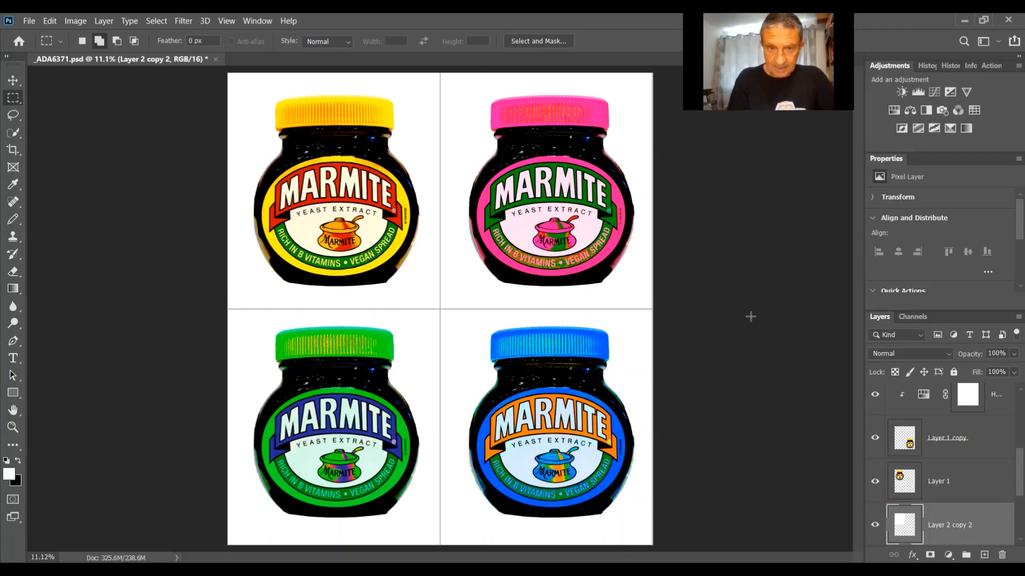
- Fill the upper-left background panel on Layer 2 copy 2 with pink sampled from the upper-right jar's label
{"action": "left_click", "coordinate": [8, 475]}
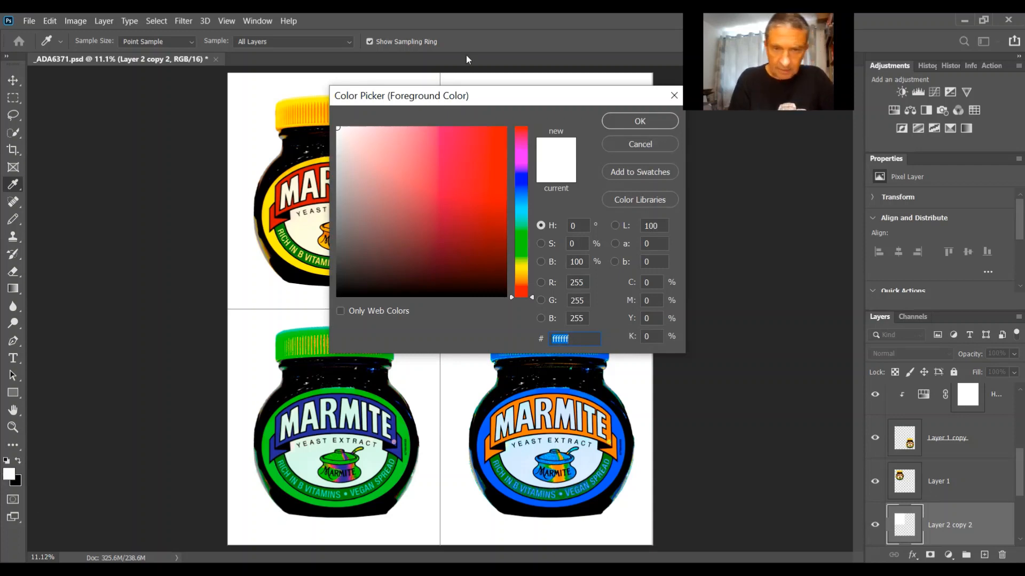
{"action": "left_click_drag", "start_coordinate": [507, 95], "coordinate": [811, 184]}
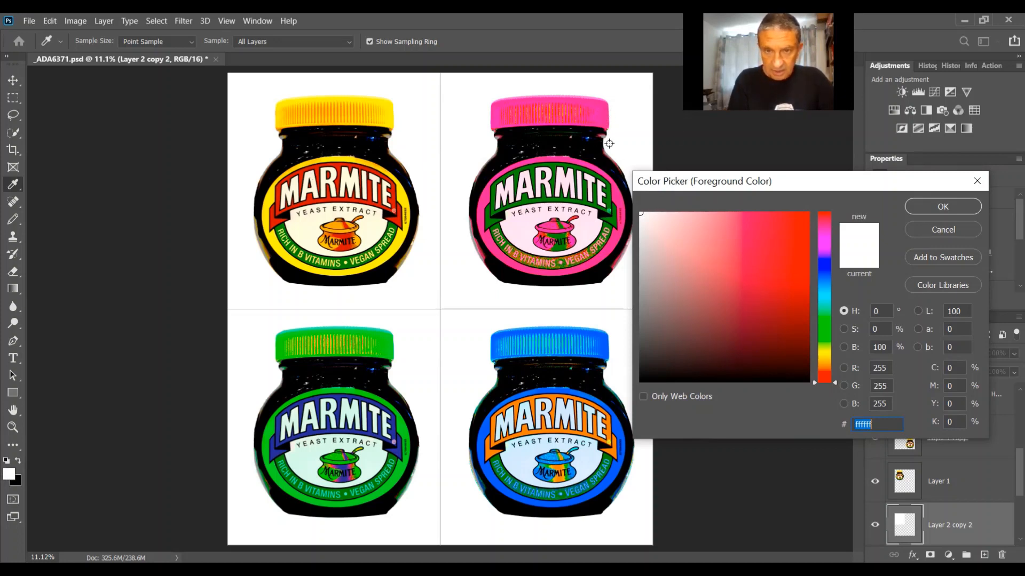
{"action": "left_click", "coordinate": [616, 196]}
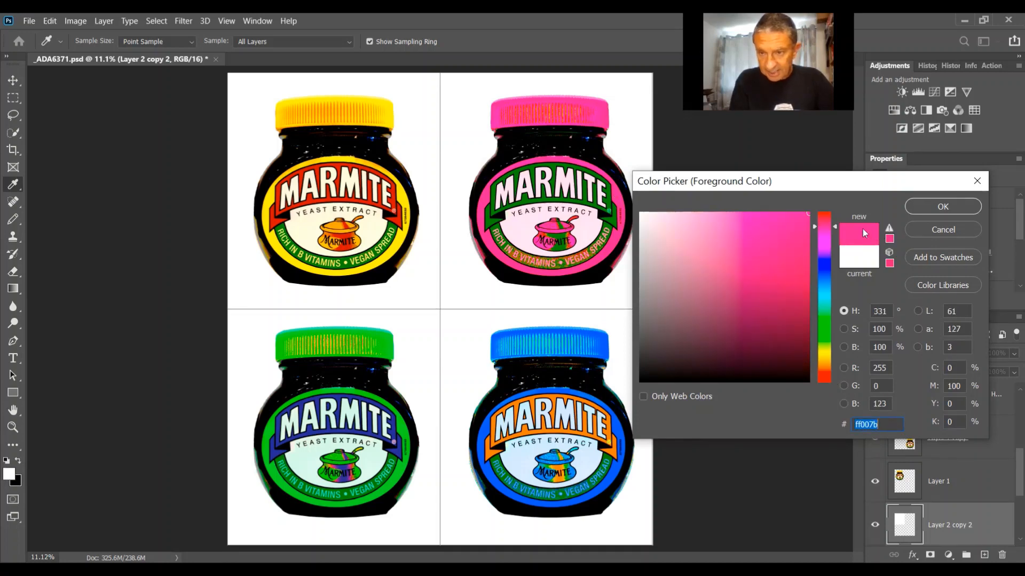
{"action": "key", "text": "m"}
{"action": "left_click", "coordinate": [942, 208]}
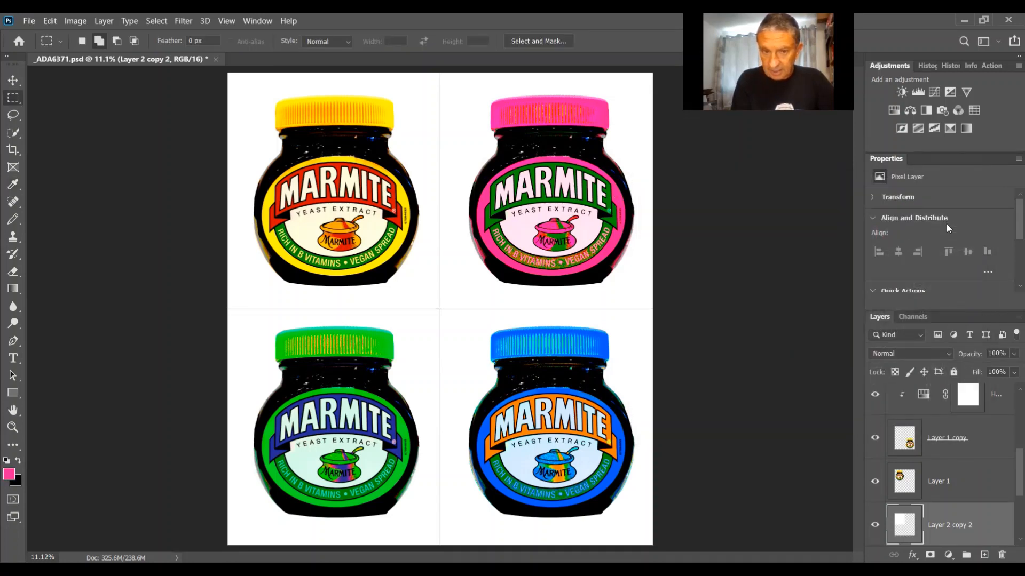
{"action": "left_click", "coordinate": [904, 525], "text": "ctrl"}
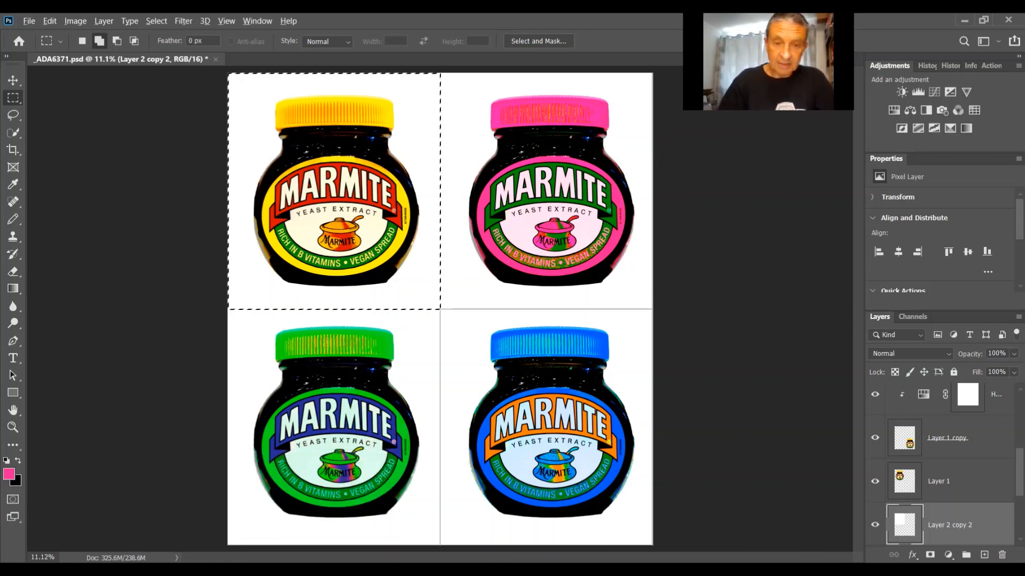
{"action": "key", "text": "alt+BackSpace"}
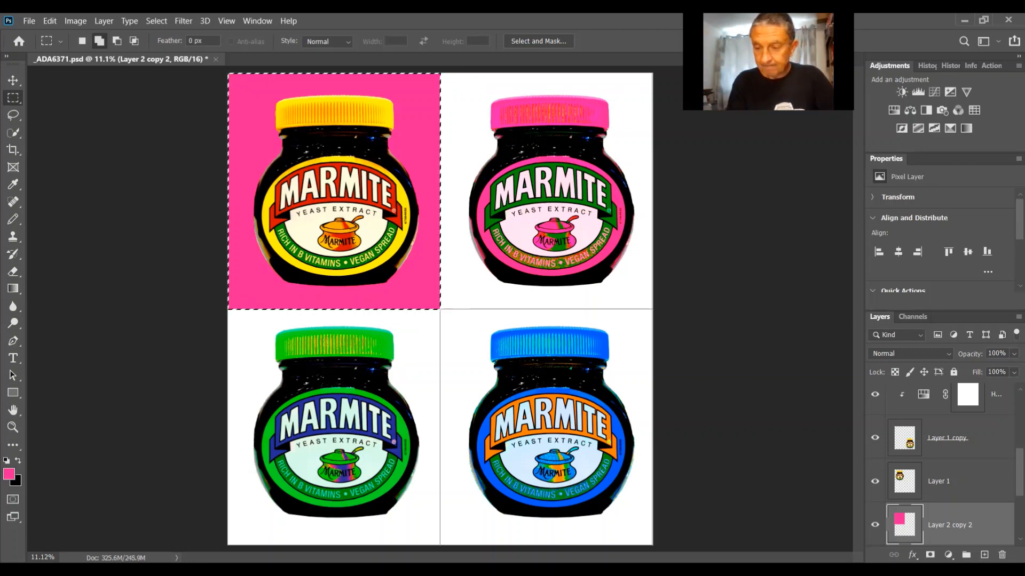
- Turn off Auto-Select for the Move tool and move the Layer 2 copy panel into the upper-right quadrant
{"action": "scroll", "coordinate": [993, 487], "scroll_direction": "down", "scroll_amount": 3}
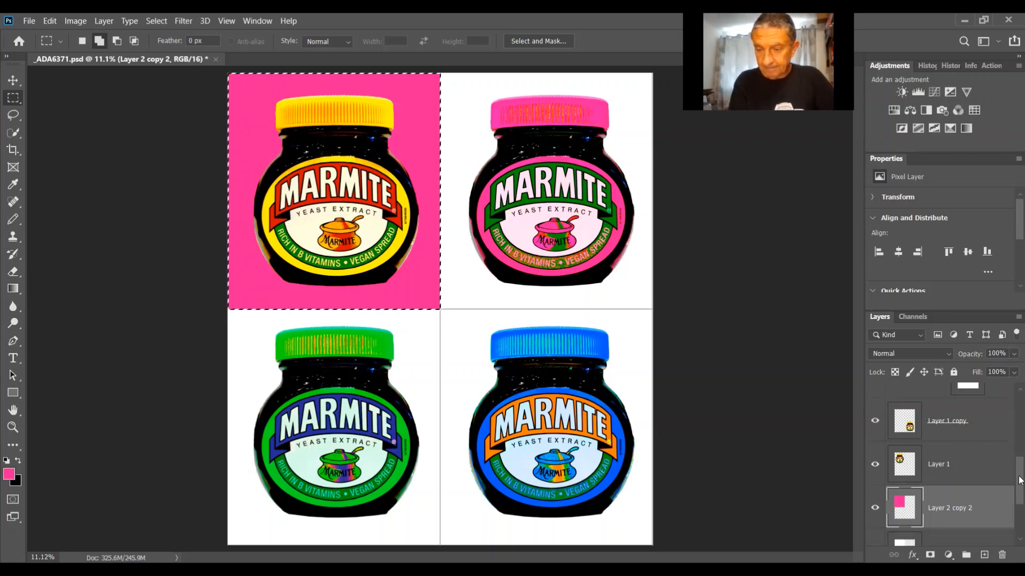
{"action": "left_click", "coordinate": [929, 482]}
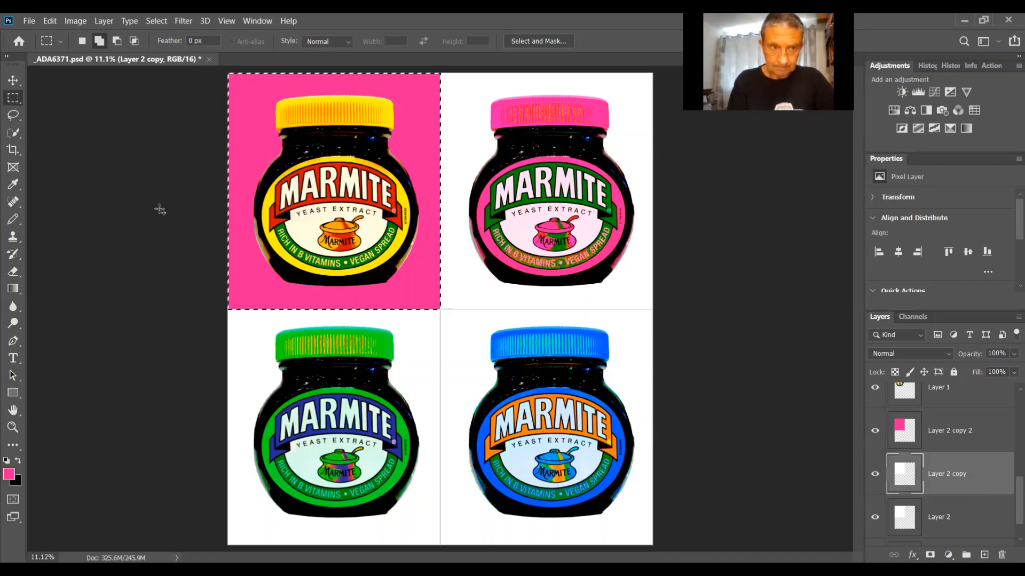
{"action": "key", "text": "v"}
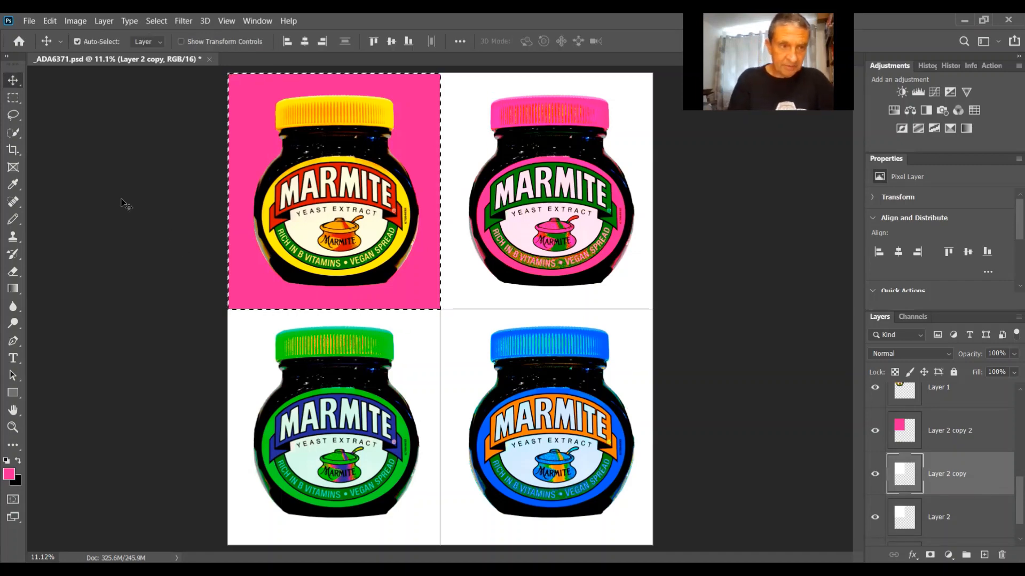
{"action": "left_click", "coordinate": [77, 41]}
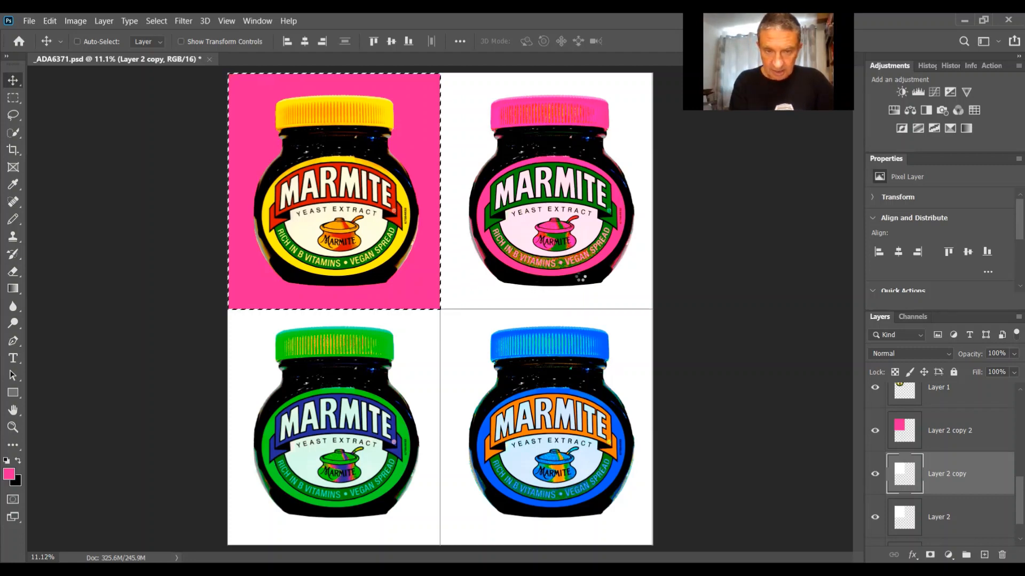
{"action": "left_click_drag", "start_coordinate": [613, 282], "coordinate": [670, 281]}
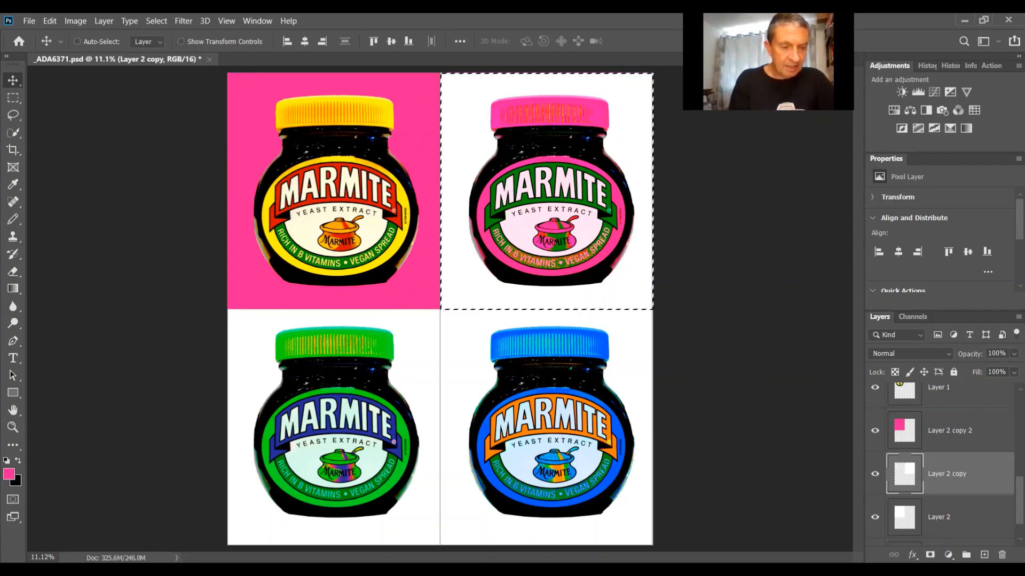
- Fill the upper-right panel on Layer 2 copy with blue sampled from the lower-right jar's label
{"action": "left_click", "coordinate": [9, 476]}
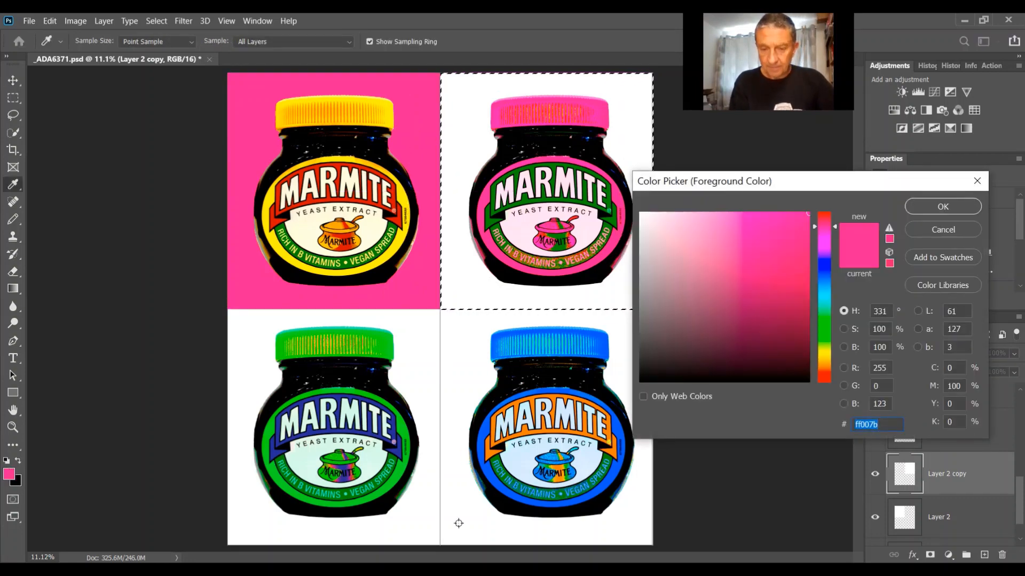
{"action": "left_click", "coordinate": [617, 474]}
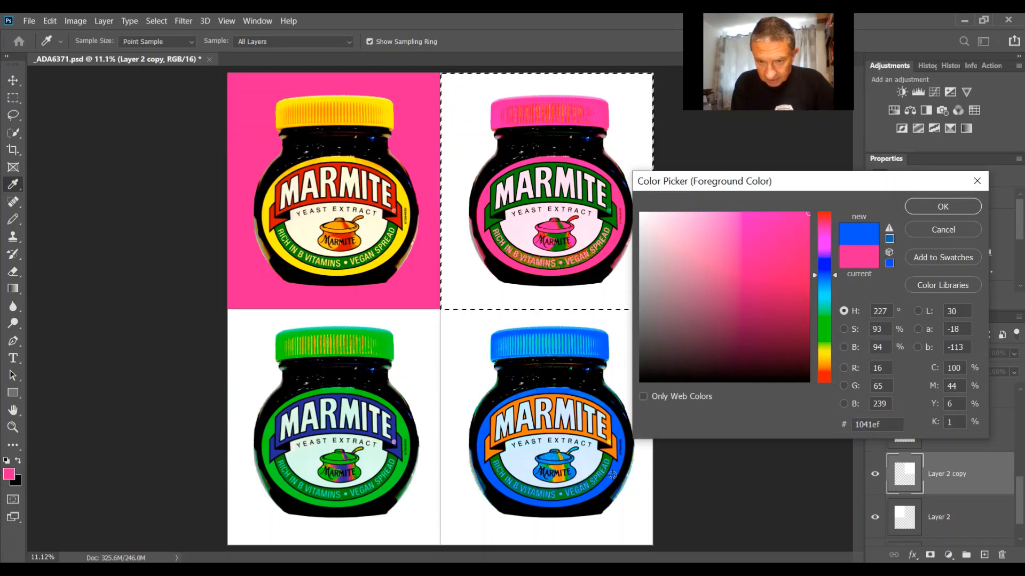
{"action": "left_click", "coordinate": [949, 206]}
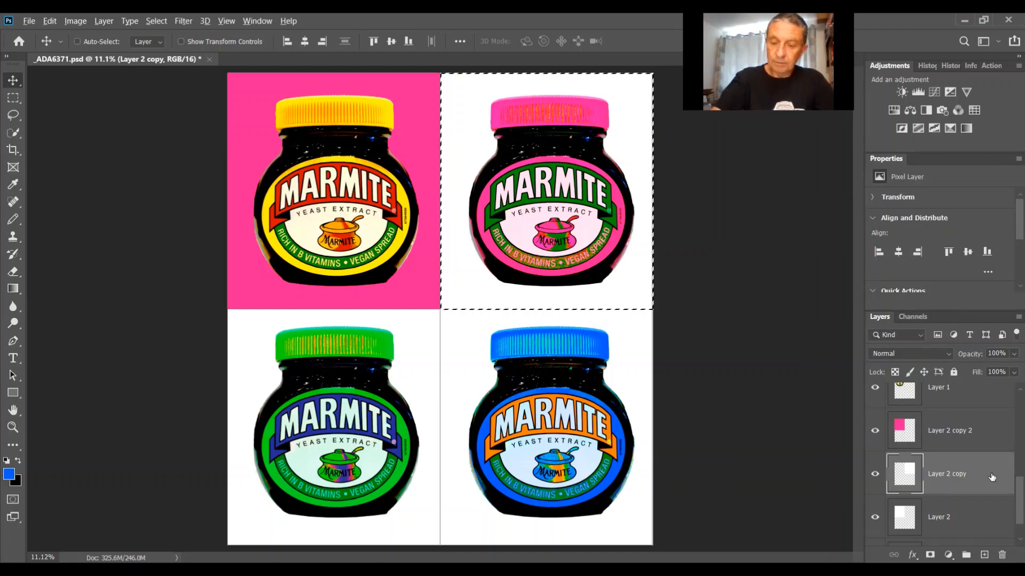
{"action": "key", "text": "alt+BackSpace"}
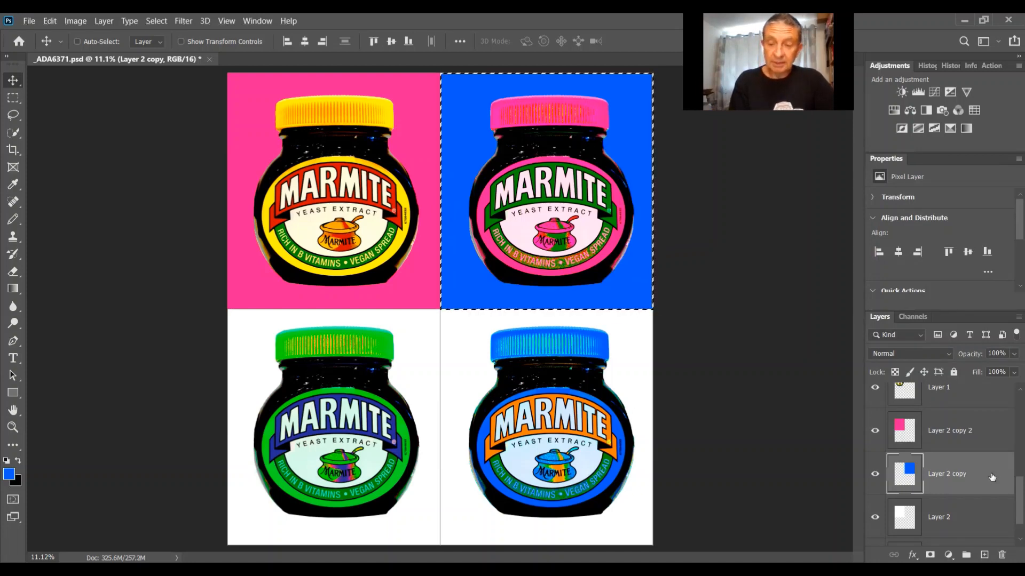
- Load the outline of the Layer 2 panel as a selection and move the panel into the lower-right quadrant
{"action": "left_click", "coordinate": [940, 520]}
{"action": "key", "text": "ctrl+d"}
{"action": "left_click", "coordinate": [905, 518], "text": "ctrl"}
{"action": "left_click_drag", "start_coordinate": [408, 288], "coordinate": [621, 520]}
- Fill the lower-right panel on Layer 2 with green sampled from the lower-left jar's lid
{"action": "left_click", "coordinate": [9, 473]}
{"action": "left_click", "coordinate": [384, 347]}
{"action": "left_click", "coordinate": [944, 204]}
{"action": "key", "text": "alt+BackSpace"}
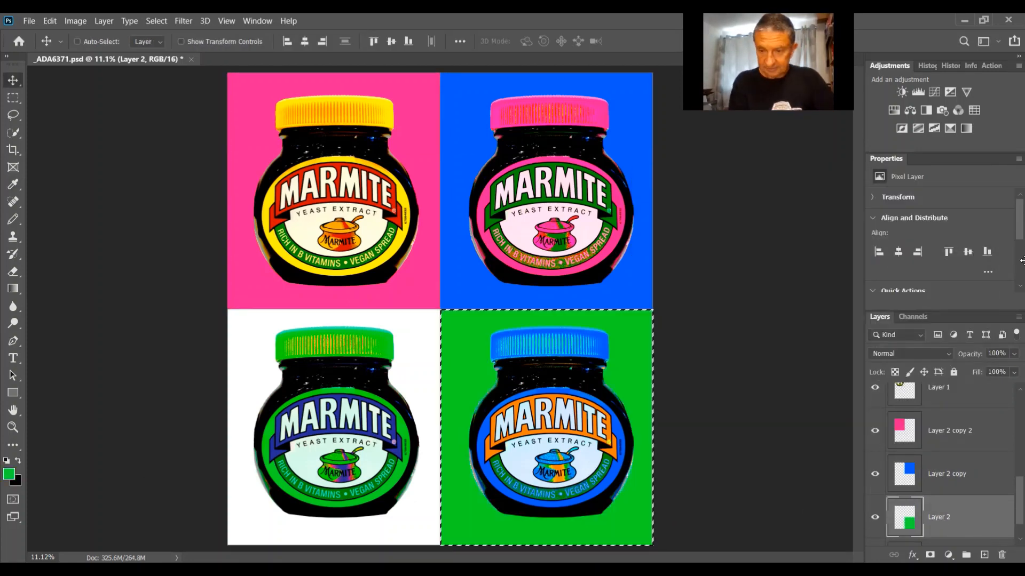
- Fill the Background layer with yellow sampled from the upper-left jar's label, leaving nothing selected
{"action": "scroll", "coordinate": [926, 521], "scroll_direction": "down", "scroll_amount": 2}
{"action": "left_click", "coordinate": [974, 521]}
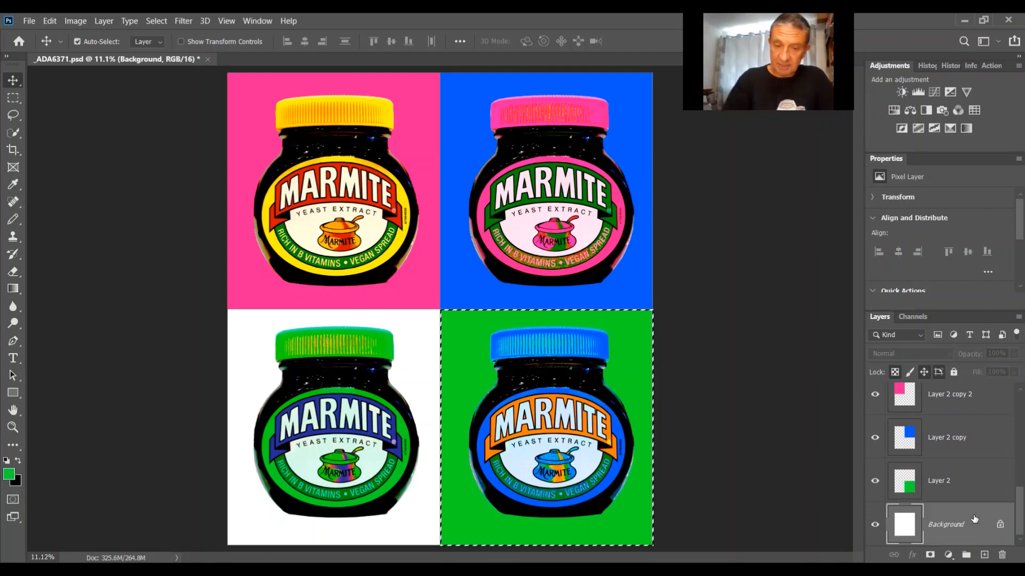
{"action": "left_click_drag", "start_coordinate": [975, 521], "coordinate": [828, 388]}
{"action": "left_click", "coordinate": [9, 474]}
{"action": "left_click", "coordinate": [401, 235]}
{"action": "left_click", "coordinate": [943, 205]}
{"action": "key", "text": "alt+BackSpace"}
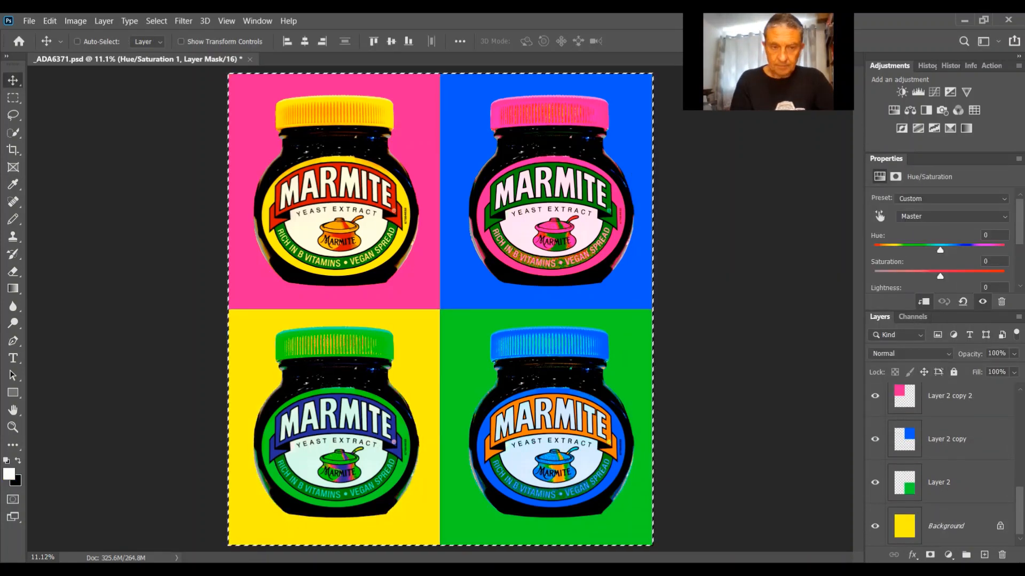
{"action": "key", "text": "ctrl+d"}
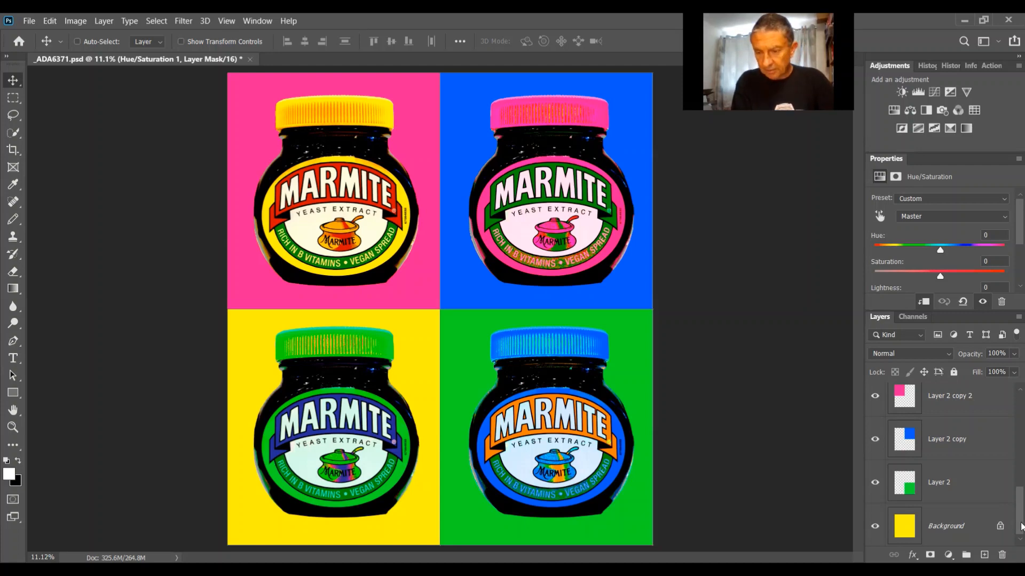
- Add an empty layer above all other layers, make black the foreground colour and select the entire canvas
{"action": "left_click_drag", "start_coordinate": [1020, 524], "coordinate": [1019, 422]}
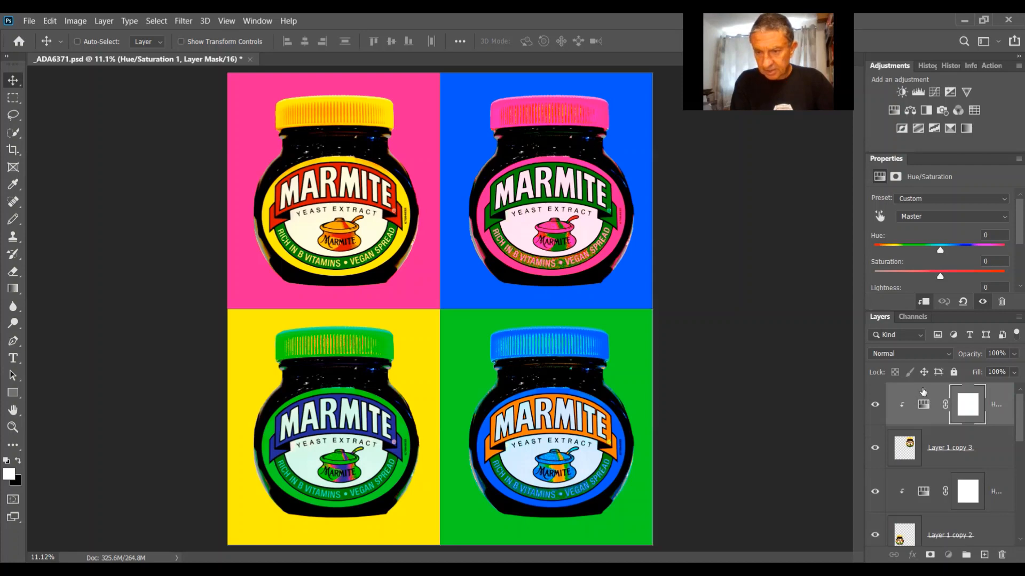
{"action": "left_click", "coordinate": [928, 398]}
{"action": "left_click", "coordinate": [984, 555]}
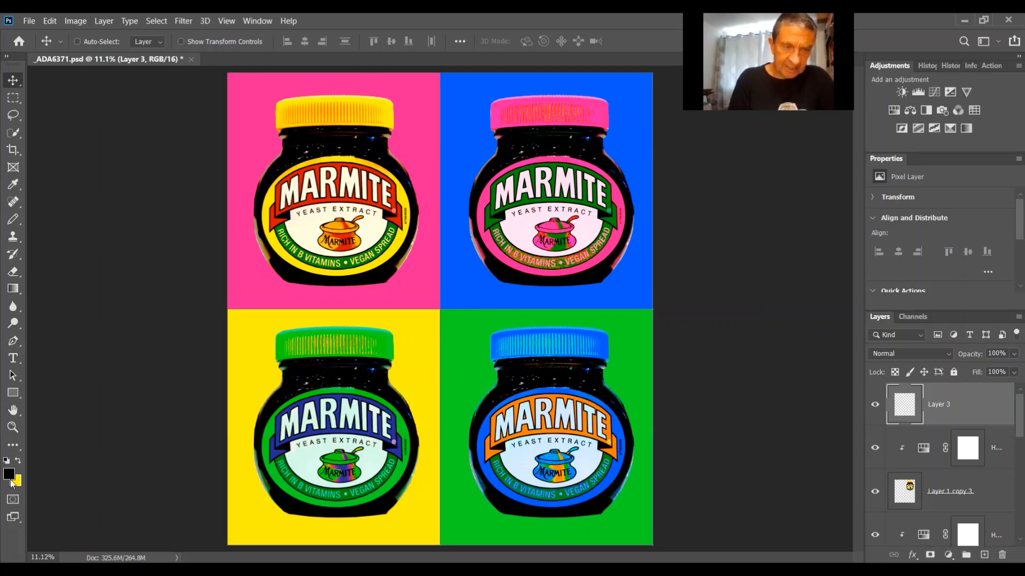
{"action": "key", "text": "ctrl"}
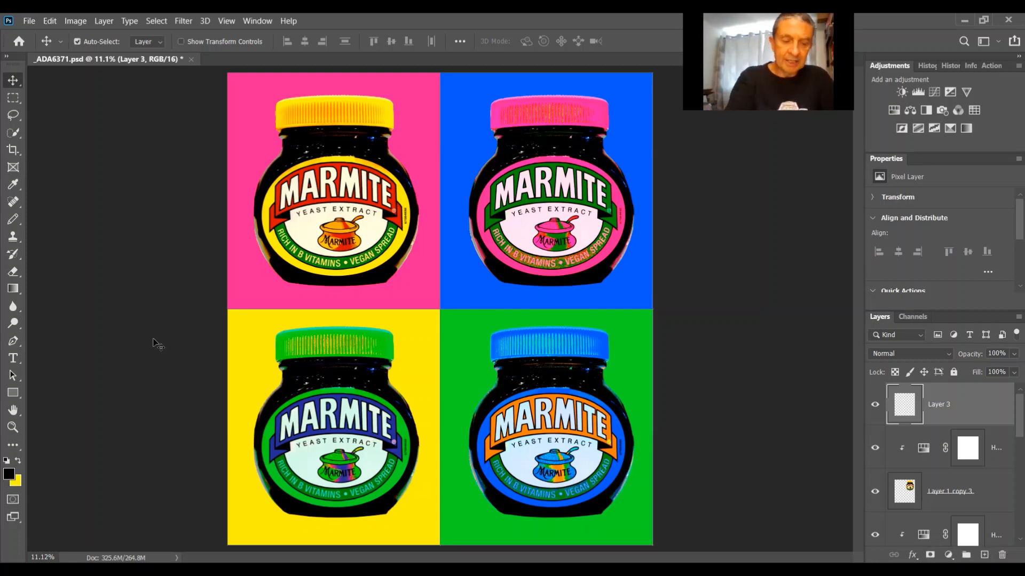
{"action": "key", "text": "ctrl+a"}
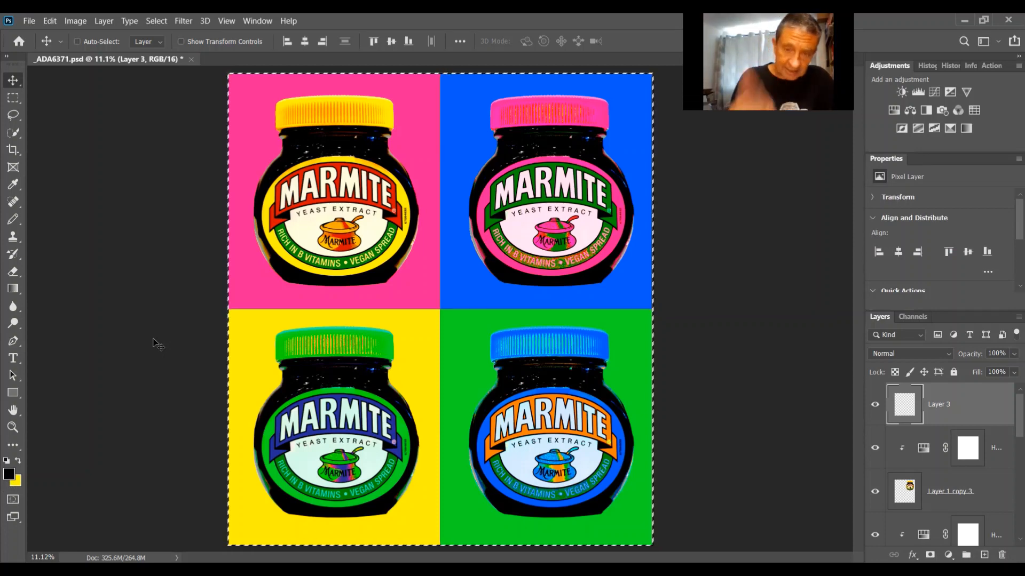
- Stroke the canvas edge on Layer 3 with a 30 px black line placed inside, and clear the selection
{"action": "left_click", "coordinate": [49, 22]}
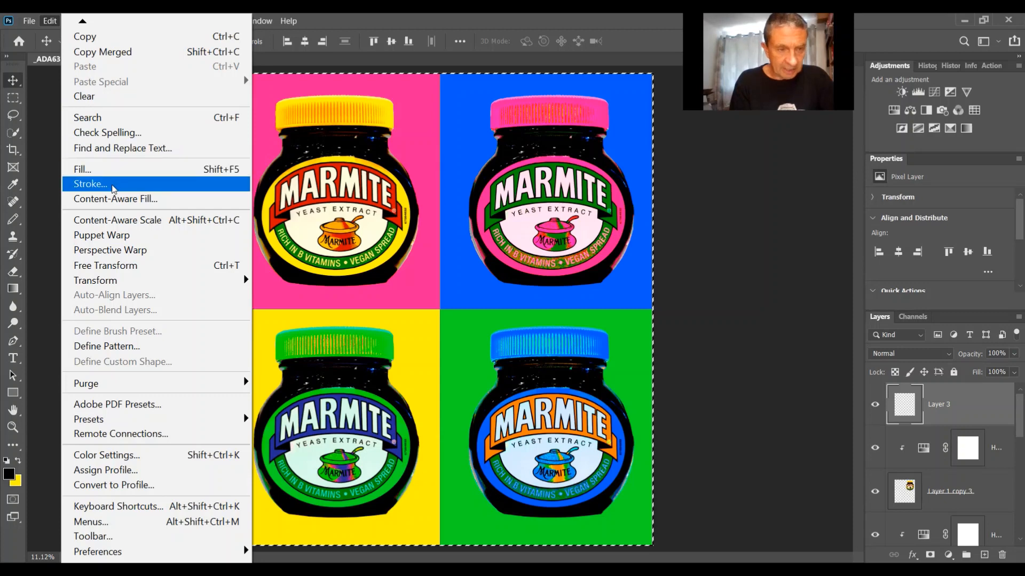
{"action": "left_click", "coordinate": [110, 184]}
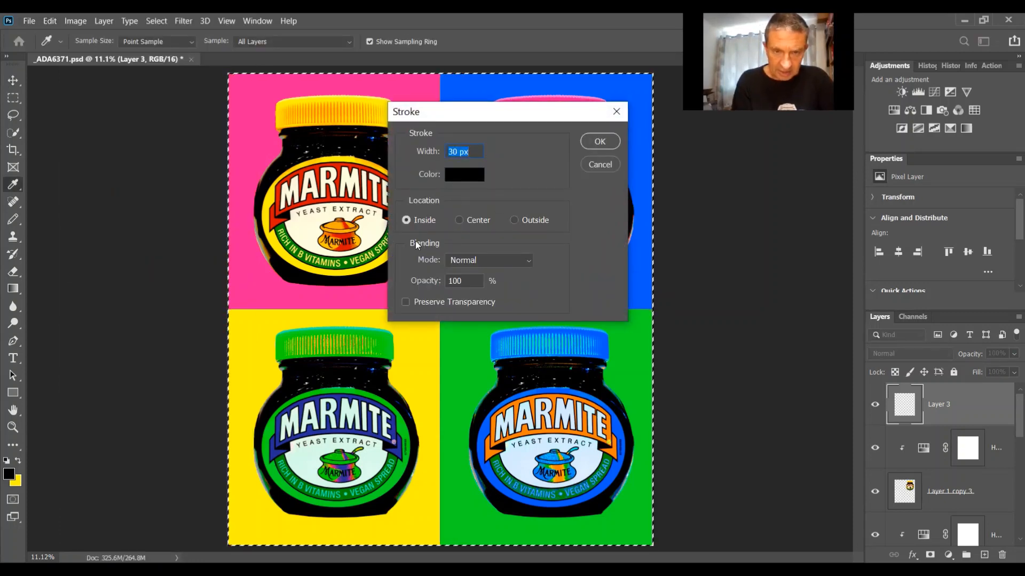
{"action": "left_click", "coordinate": [599, 142]}
{"action": "key", "text": "v"}
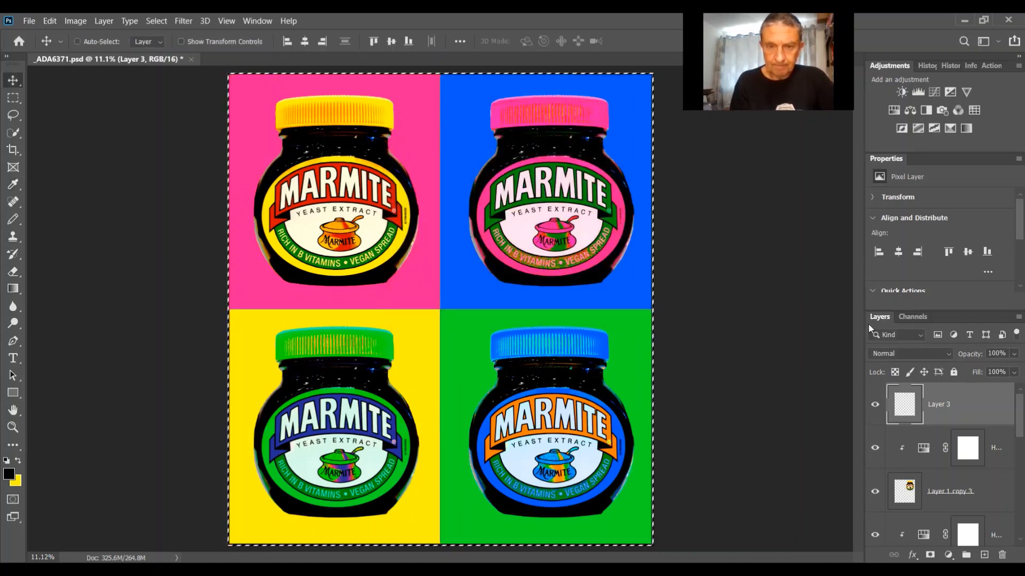
{"action": "key", "text": "ctrl+d"}
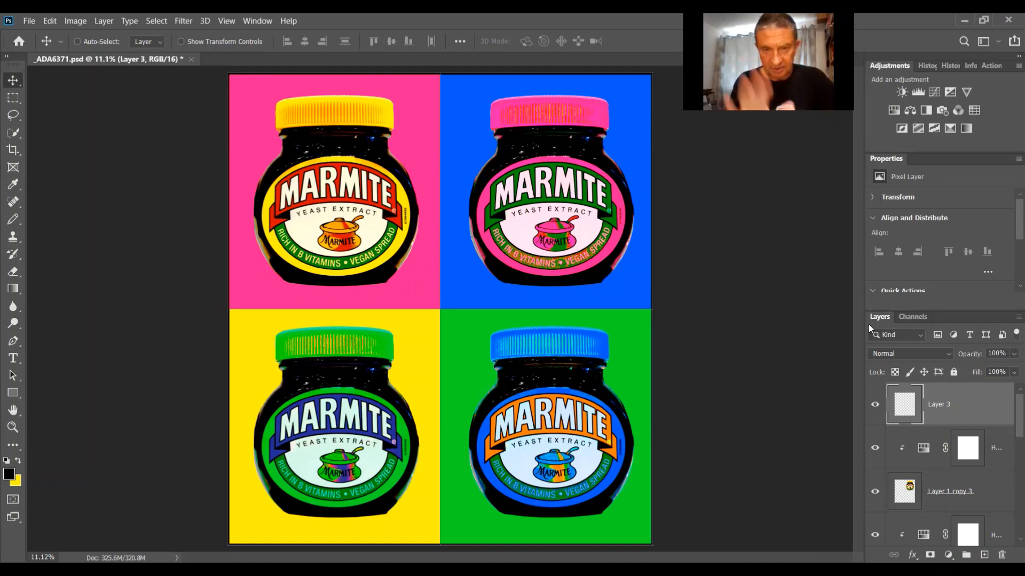
- Select a single pixel row and a single pixel column along the borders between the four colour panels
{"action": "left_click", "coordinate": [13, 98]}
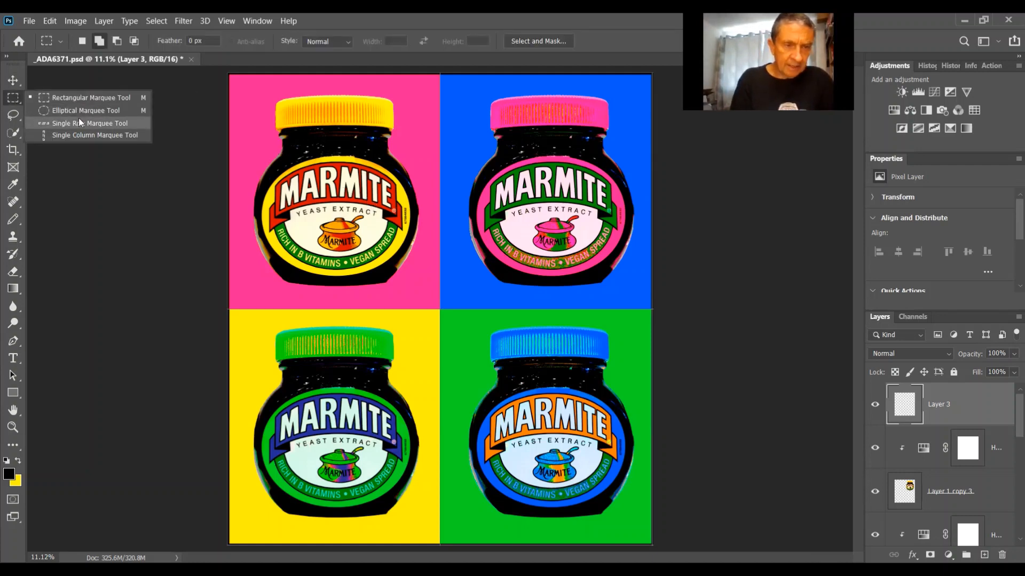
{"action": "left_click", "coordinate": [83, 124]}
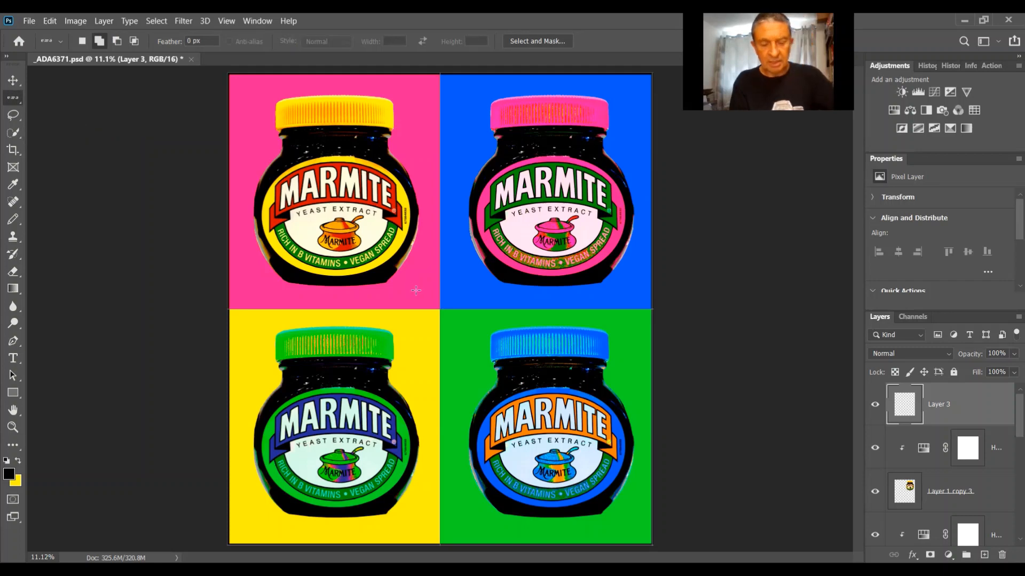
{"action": "left_click_drag", "start_coordinate": [426, 283], "coordinate": [477, 345]}
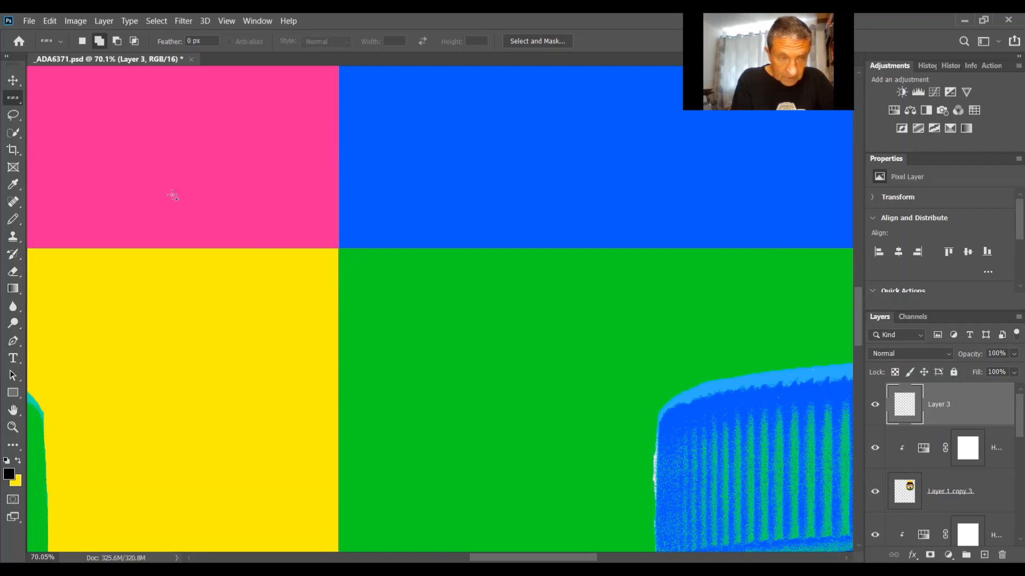
{"action": "right_click", "coordinate": [13, 99]}
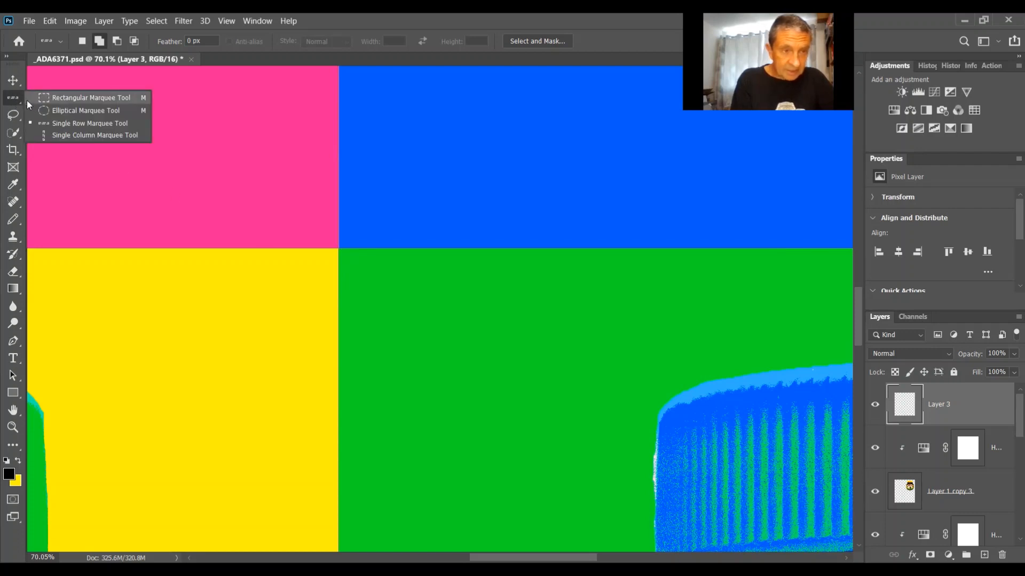
{"action": "left_click", "coordinate": [67, 136]}
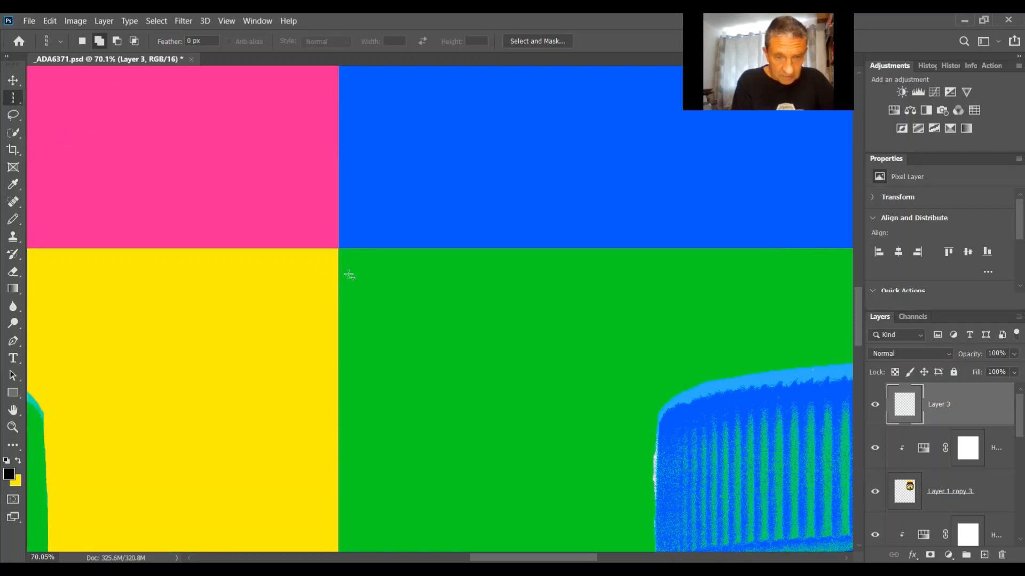
{"action": "left_click", "coordinate": [339, 215]}
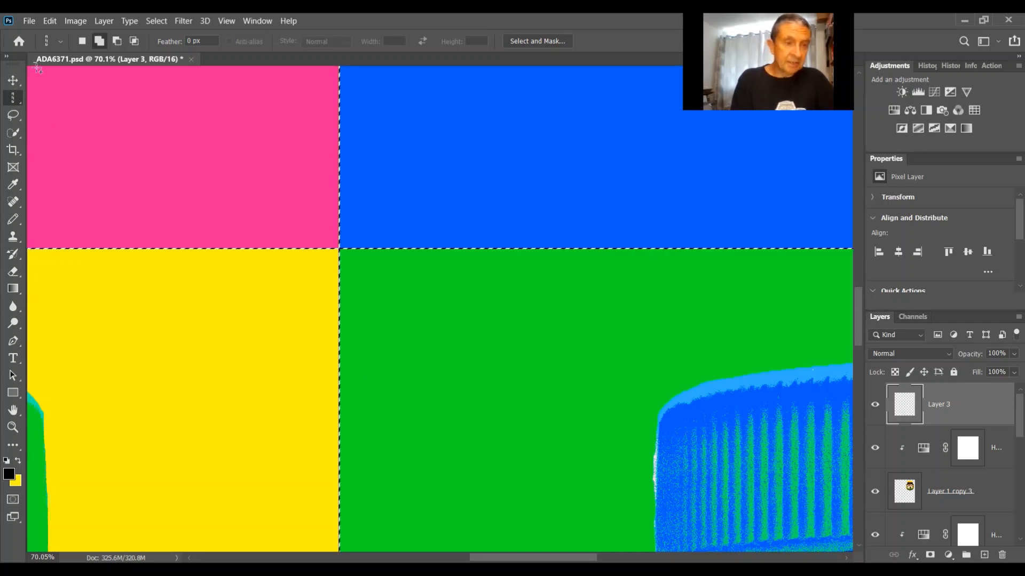
- Stroke the single-pixel row and column selection on Layer 3 with a 30 px black line placed at the centre, and clear the selection
{"action": "left_click", "coordinate": [46, 20]}
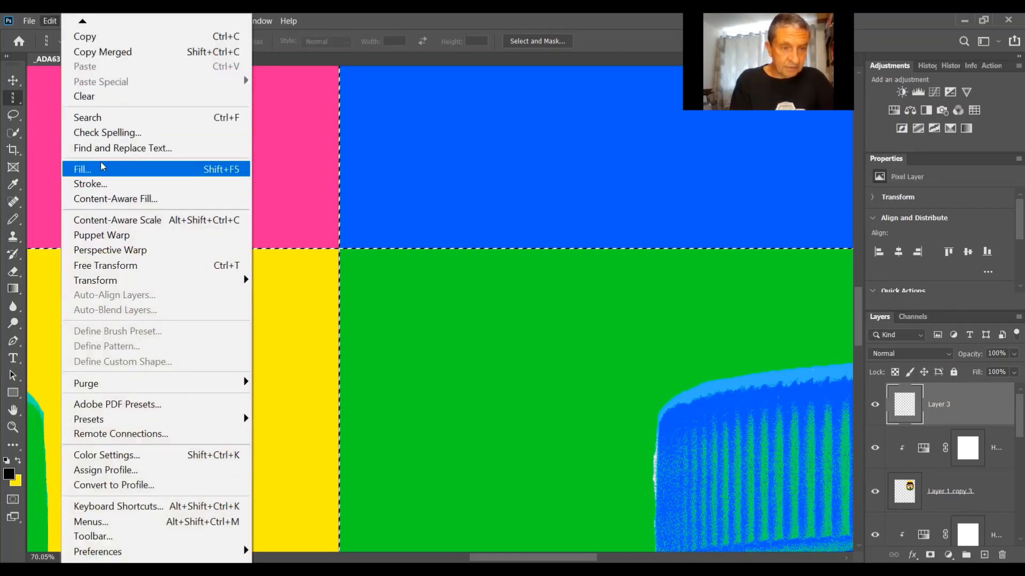
{"action": "left_click", "coordinate": [112, 183]}
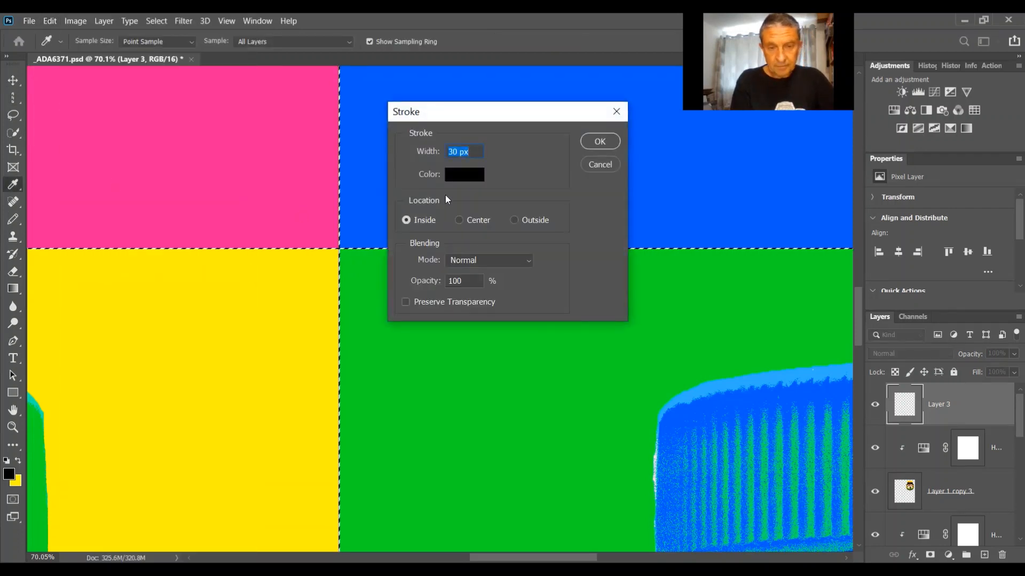
{"action": "left_click", "coordinate": [458, 221]}
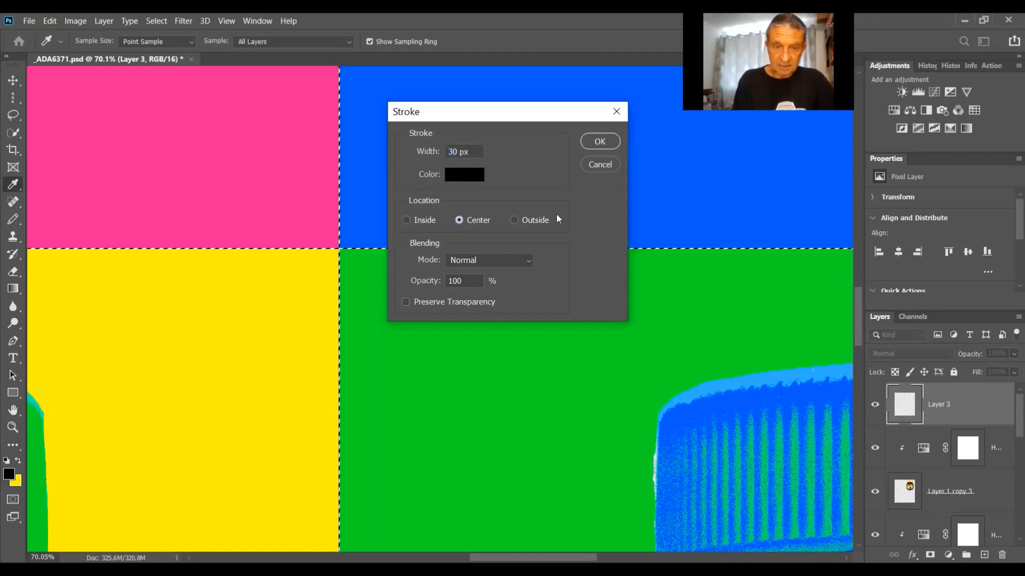
{"action": "left_click", "coordinate": [600, 142]}
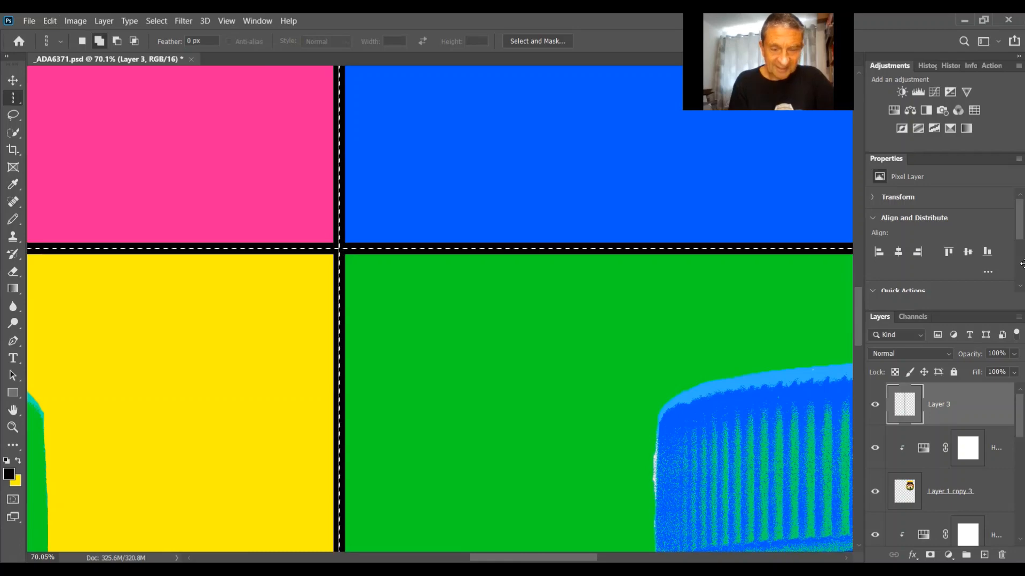
{"action": "key", "text": "ctrl+d"}
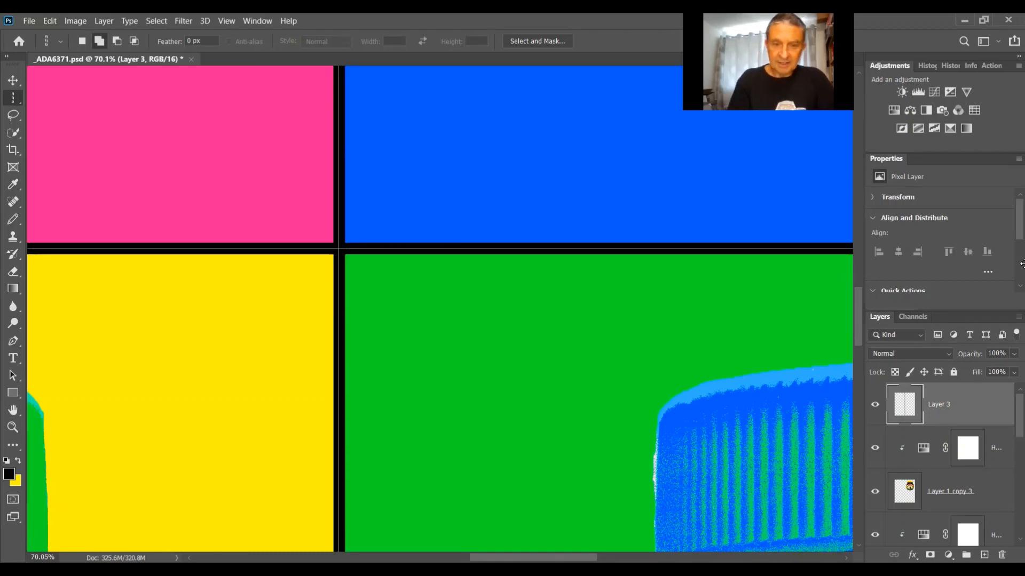
- Display the whole four-jar artwork in full-screen mode without the interface, fitted to the screen
{"action": "key", "text": "ctrl+0"}
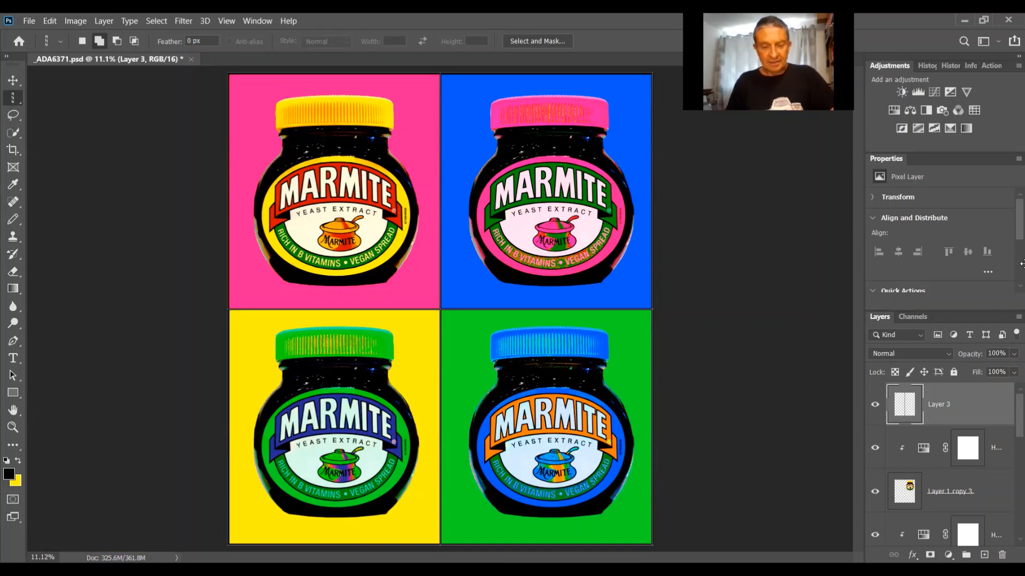
{"action": "key", "text": "f"}
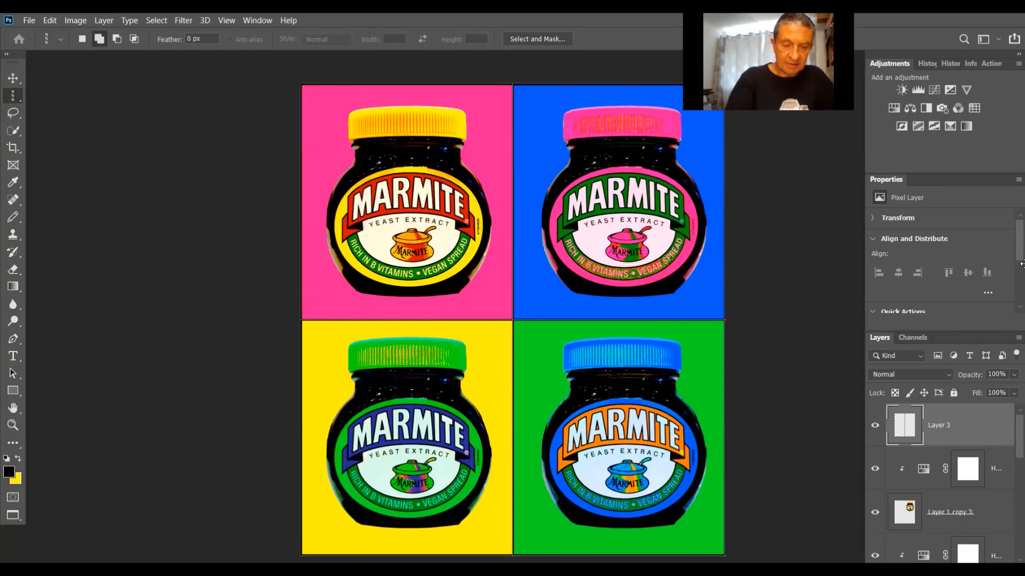
{"action": "key", "text": "f"}
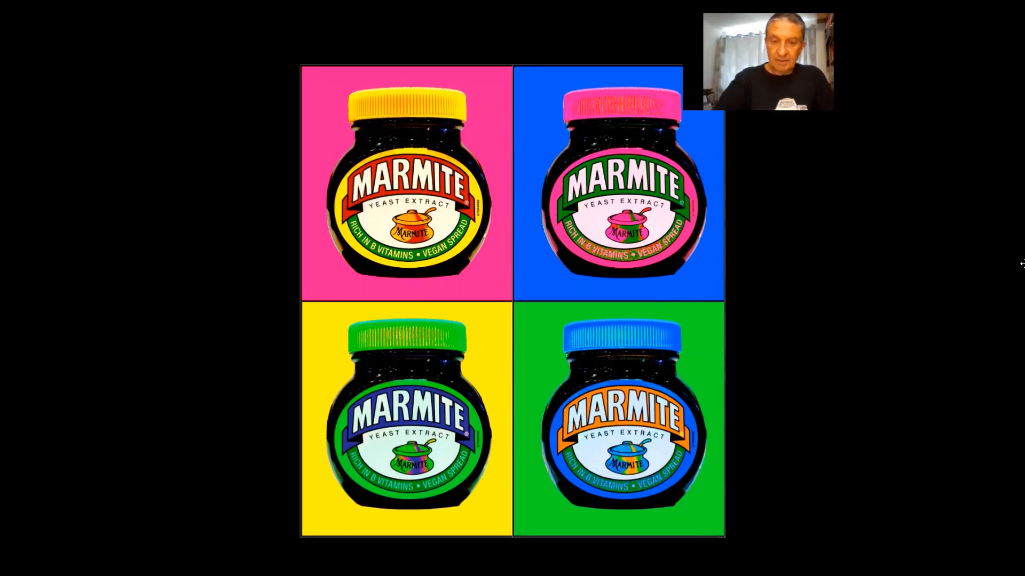
{"action": "key", "text": "ctrl+0"}
{"action": "left_click_drag", "start_coordinate": [775, 42], "coordinate": [926, 48]}
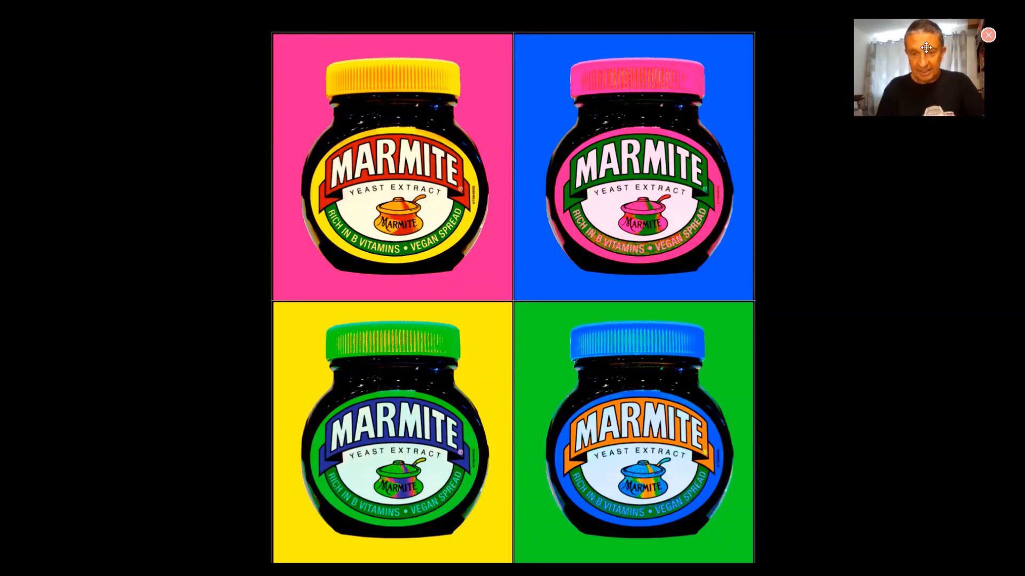